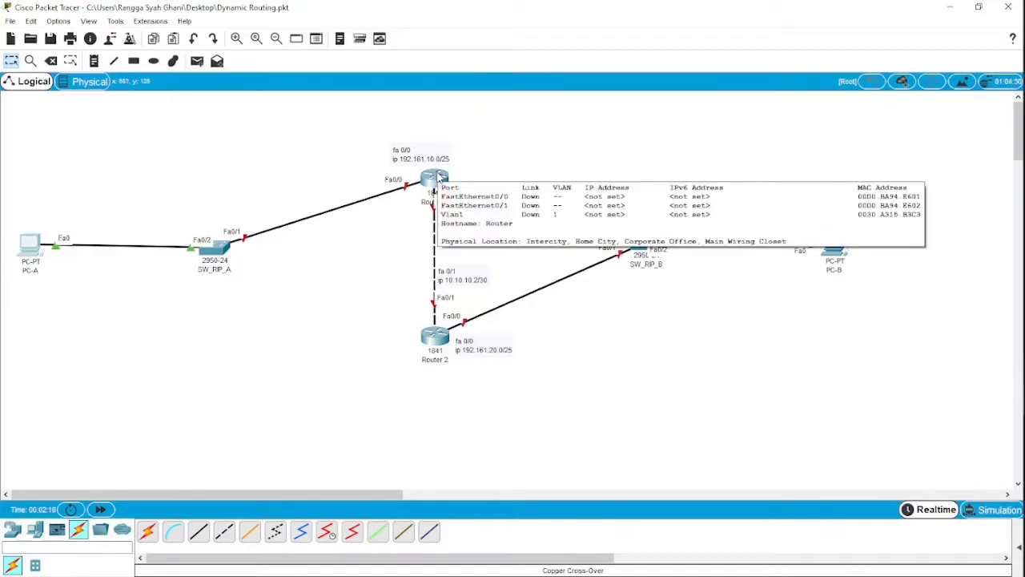
- Open Router 1's command-line interface, move its window clear of the topology, and start the console session
click(436, 178)
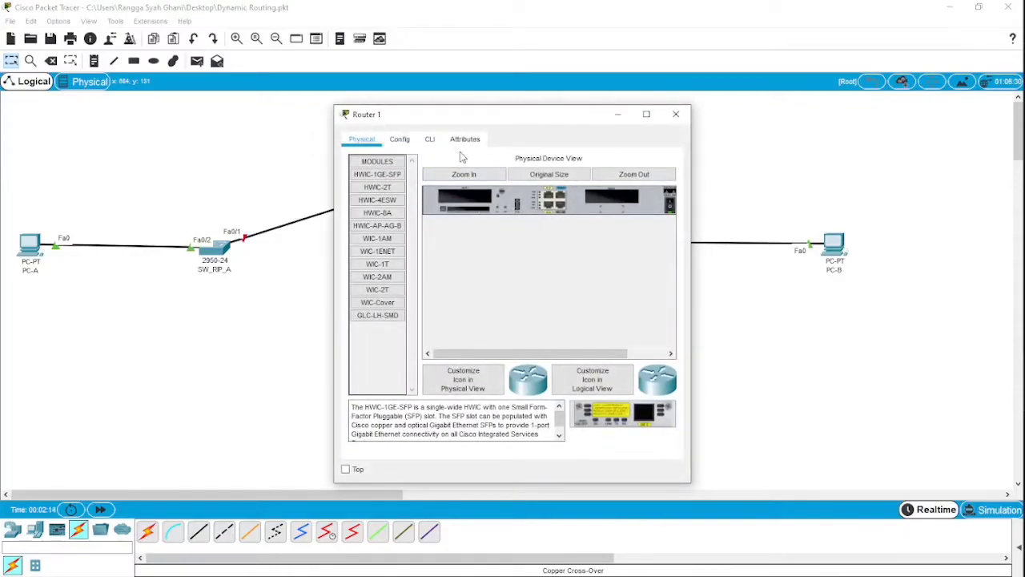
drag(441, 120, 624, 181)
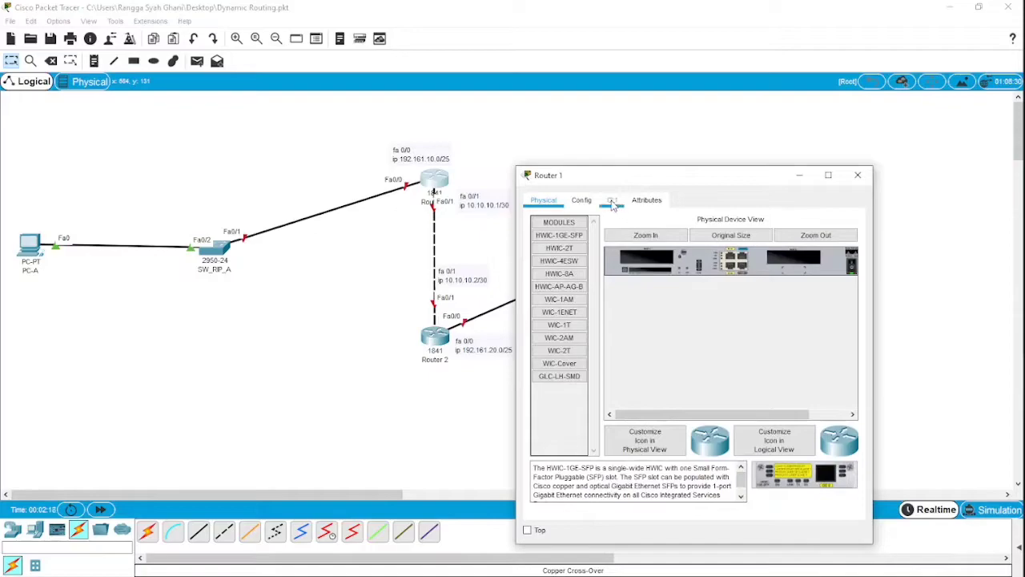
click(612, 201)
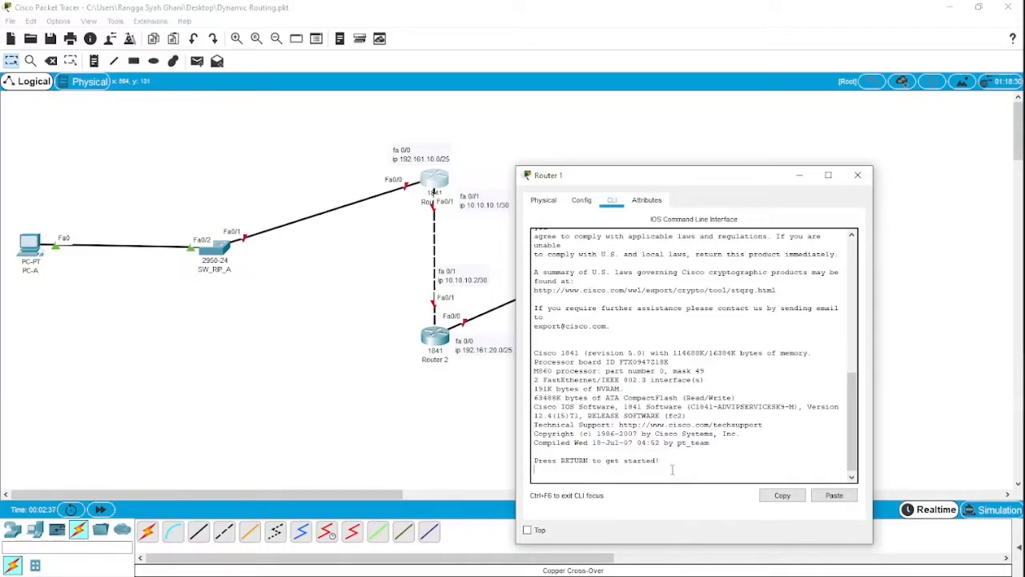
key(Return)
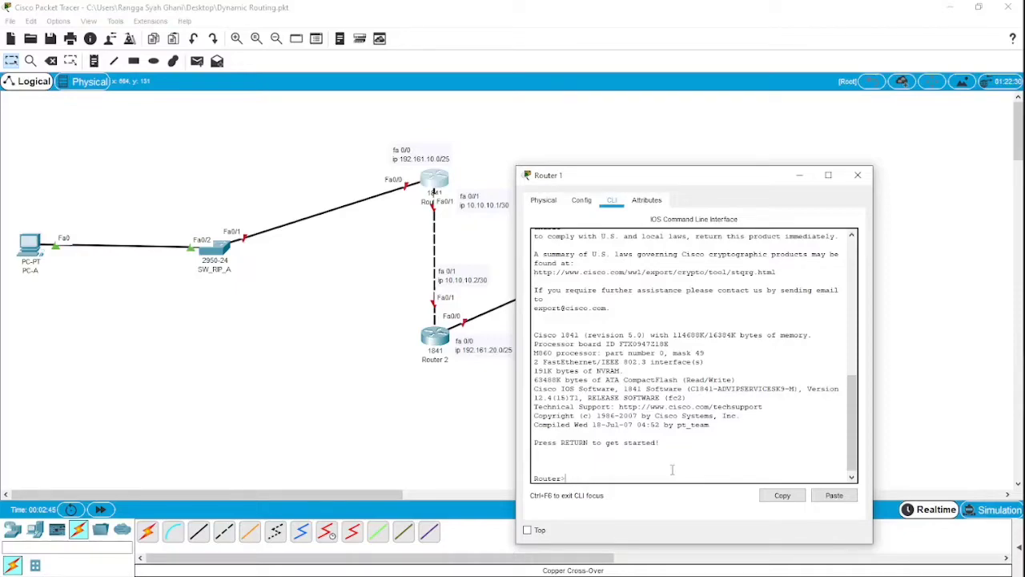
- Enter privileged mode on Router 1, followed by global configuration mode
text(enable)
key(Return)
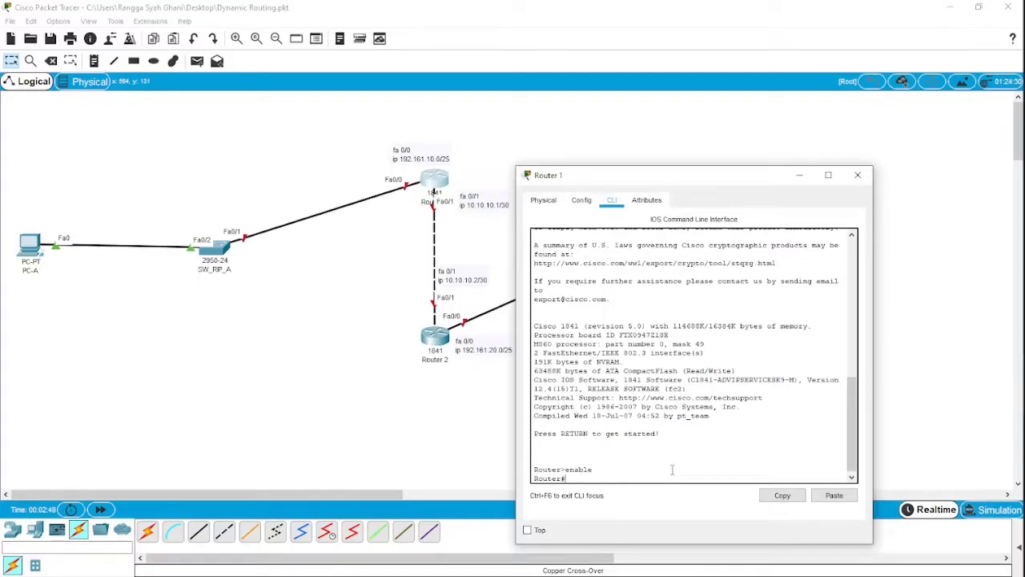
text(configure terminal)
key(Return)
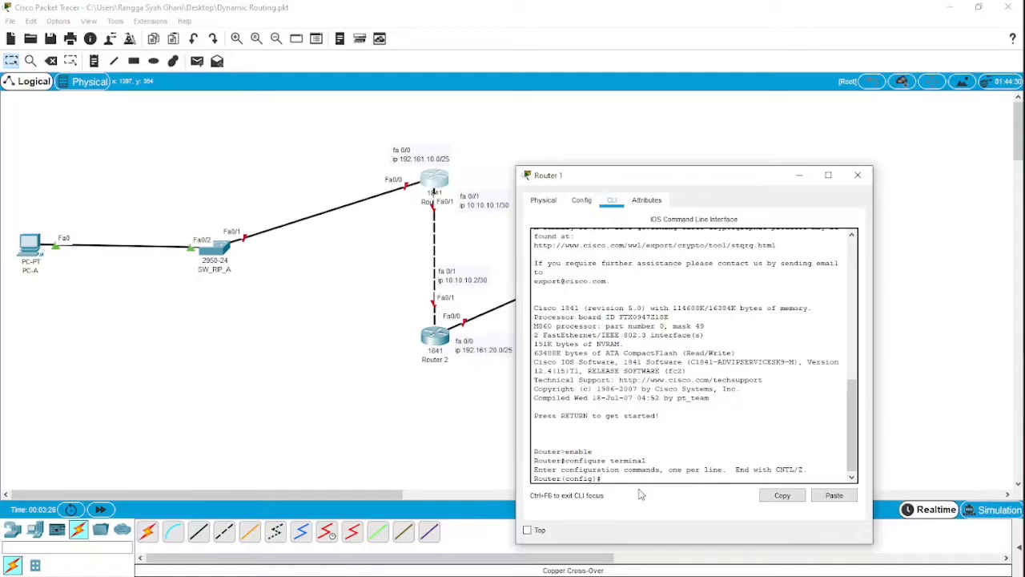
- Set Router 1's hostname to RTR_RIP_A
text(hostname)
text(RTR_RIP_A)
key(Return)
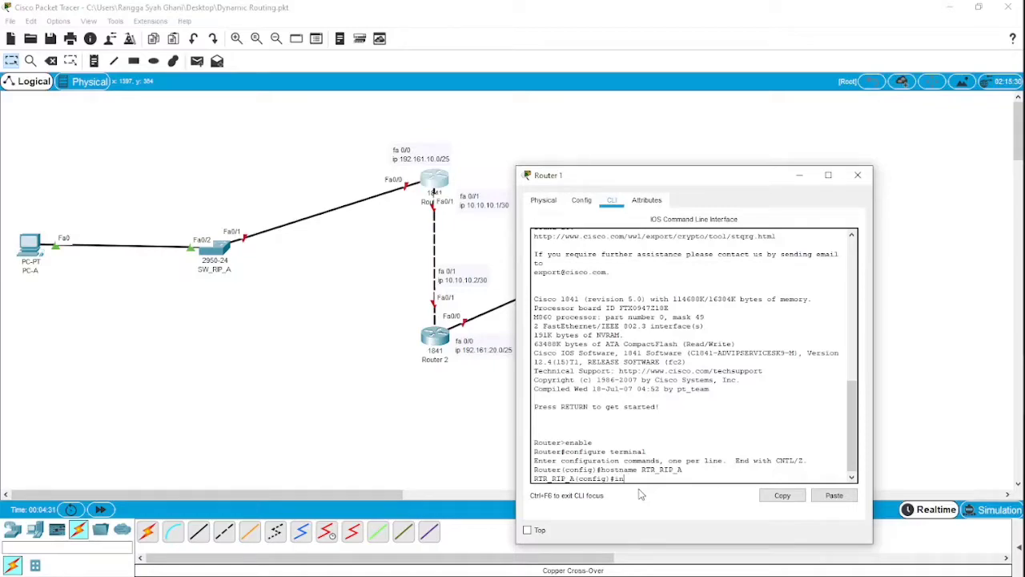
- Try to enter configuration mode for Router 1's fa0/0 interface
text(treface)
text(fa0/0)
key(Return)
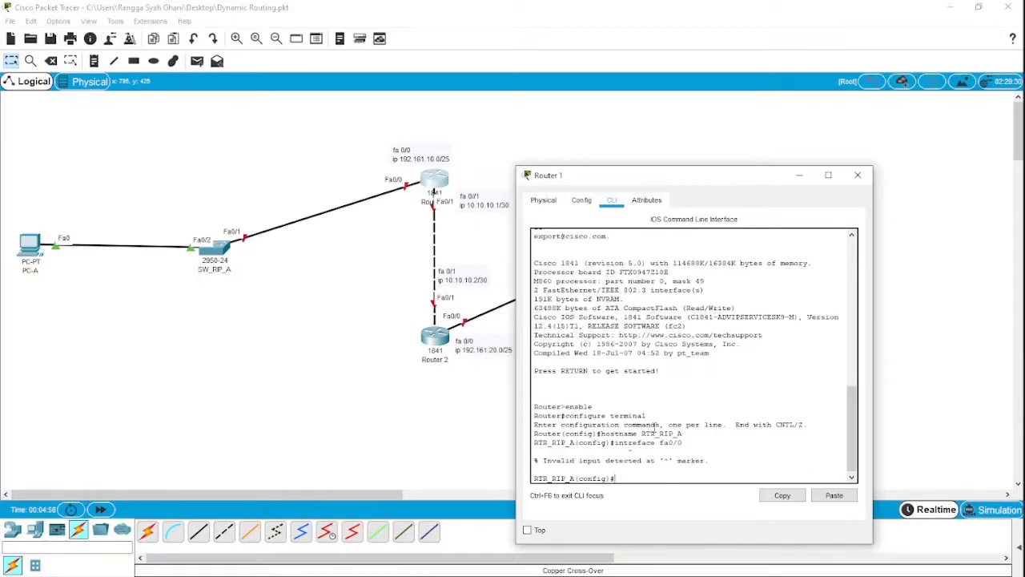
key(Up)
key(BackSpace)
key(BackSpace)
key(BackSpace)
key(BackSpace)
key(BackSpace)
key(BackSpace)
key(BackSpace)
key(BackSpace)
key(BackSpace)
key(BackSpace)
key(BackSpace)
key(BackSpace)
key(BackSpace)
key(BackSpace)
key(BackSpace)
text(int fa0.0)
key(Return)
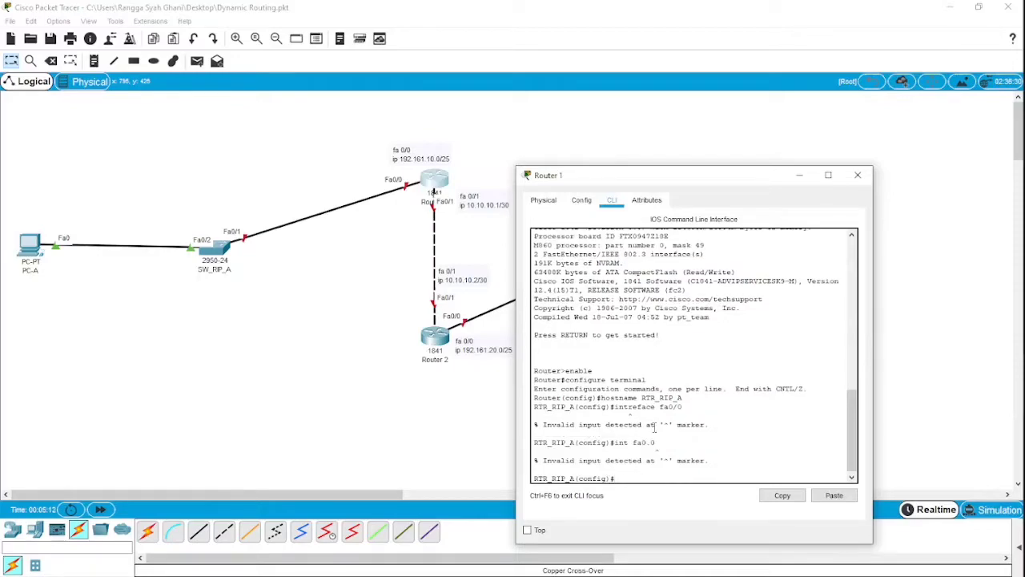
- Enter interface configuration mode for fa0/0 on Router 1 with the corrected command int fa0/0
key(Up)
text(/0)
key(Return)
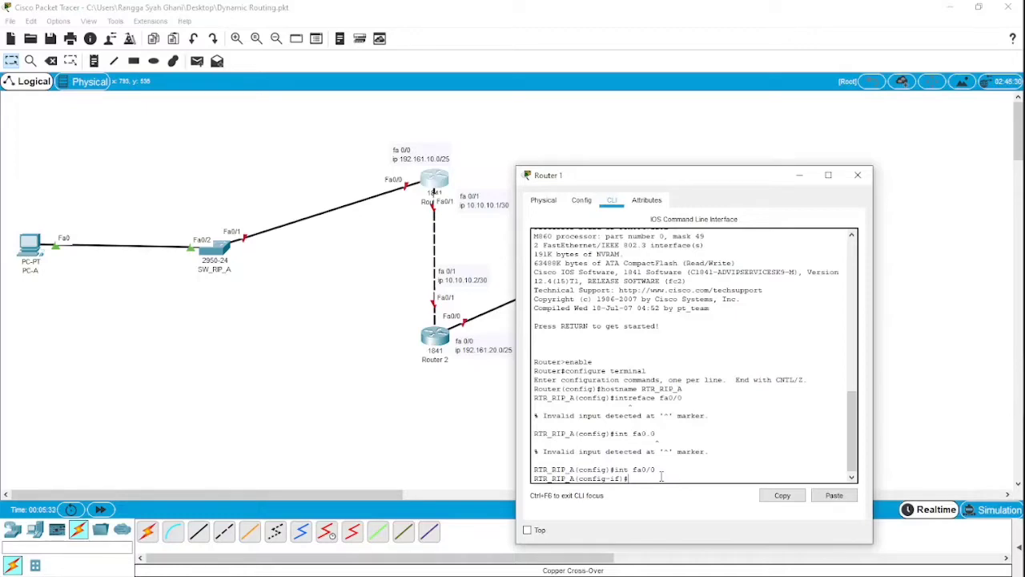
- Begin the IP address command for Router 1's fa0/0 with the address 192.161.10.1
text(ip address 192.161.10.1)
- Change the prefix length to /24 in the fa 0/0 address notes of both routers on the topology
click(451, 162)
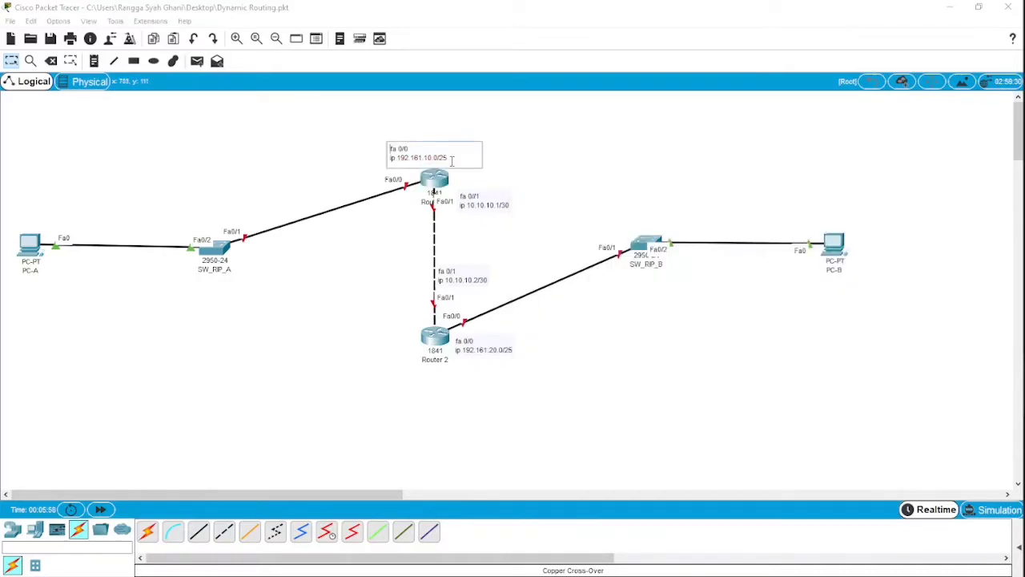
key(BackSpace)
text(4)
click(588, 332)
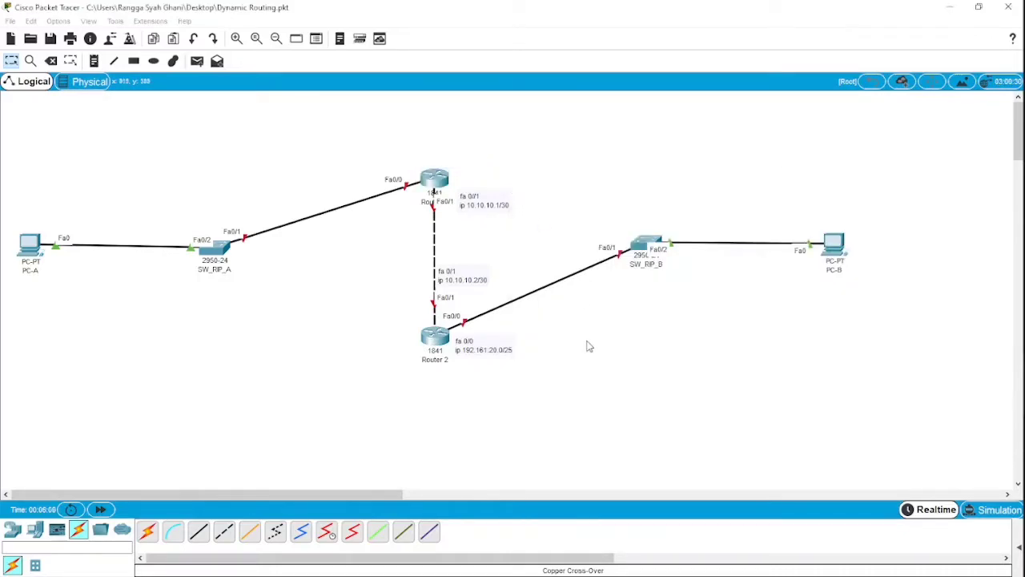
click(511, 351)
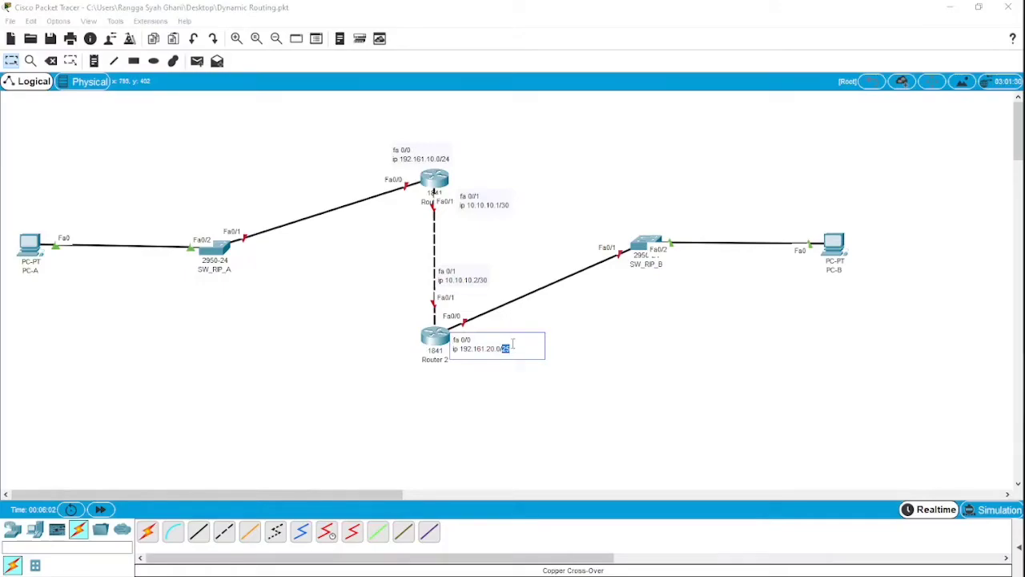
key(BackSpace)
text(4)
click(762, 389)
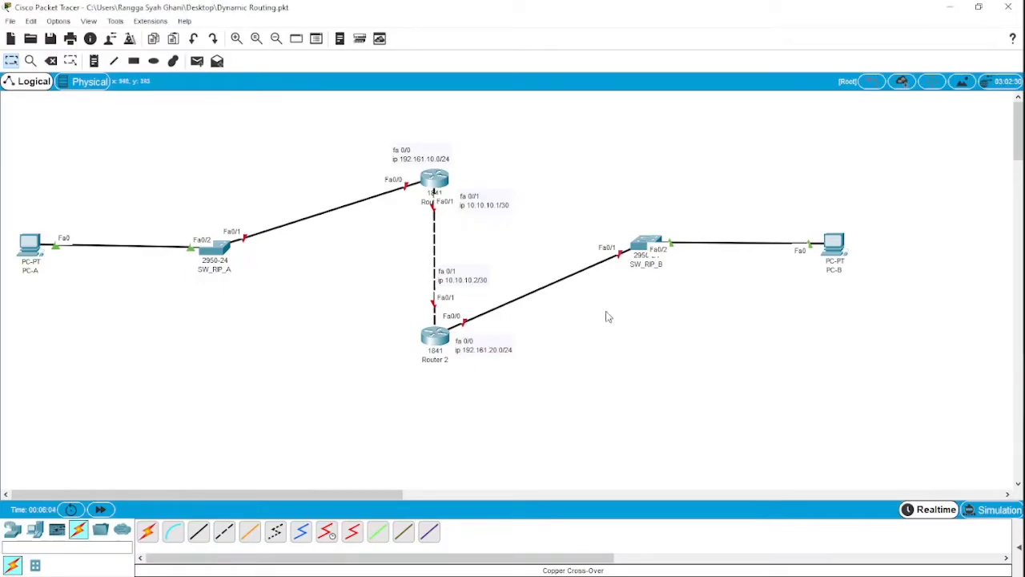
- Return to Router 1's console and complete the fa0/0 address command with subnet mask 255.255.255.0
click(439, 176)
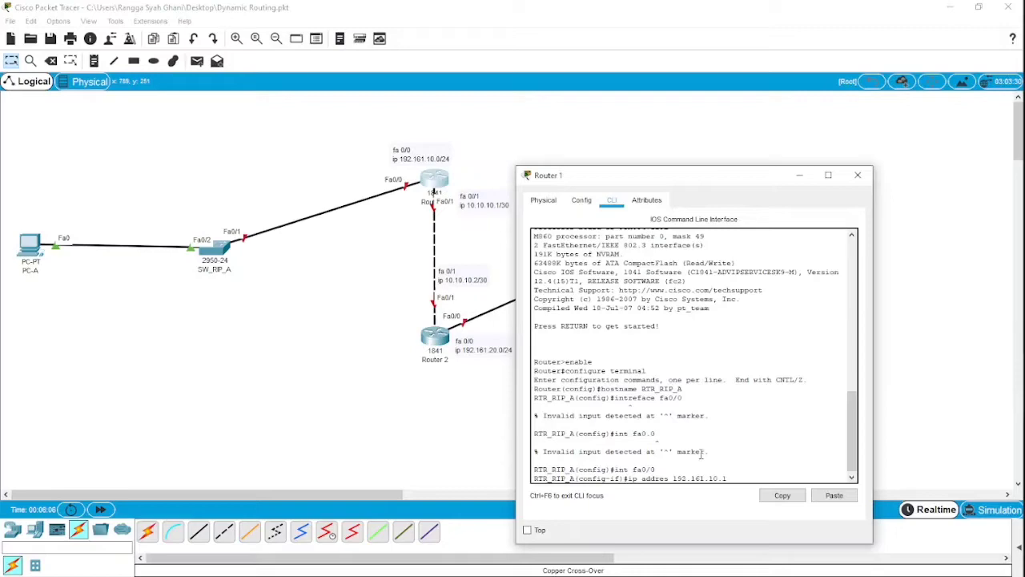
text(255.255.255.0)
key(Return)
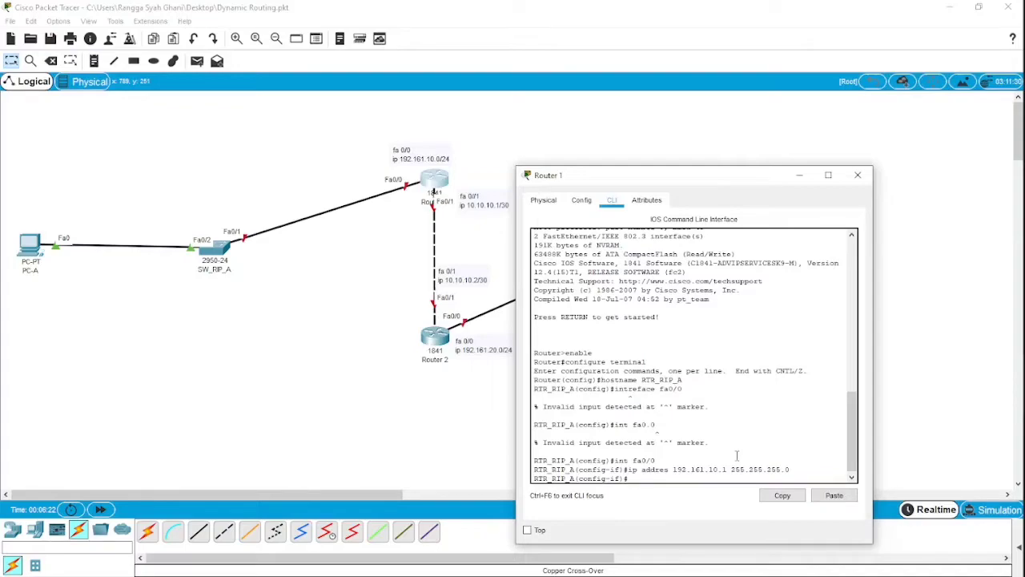
- Enable Router 1's fa0/0 interface with the no shutdown command
text(no shutdown)
key(Return)
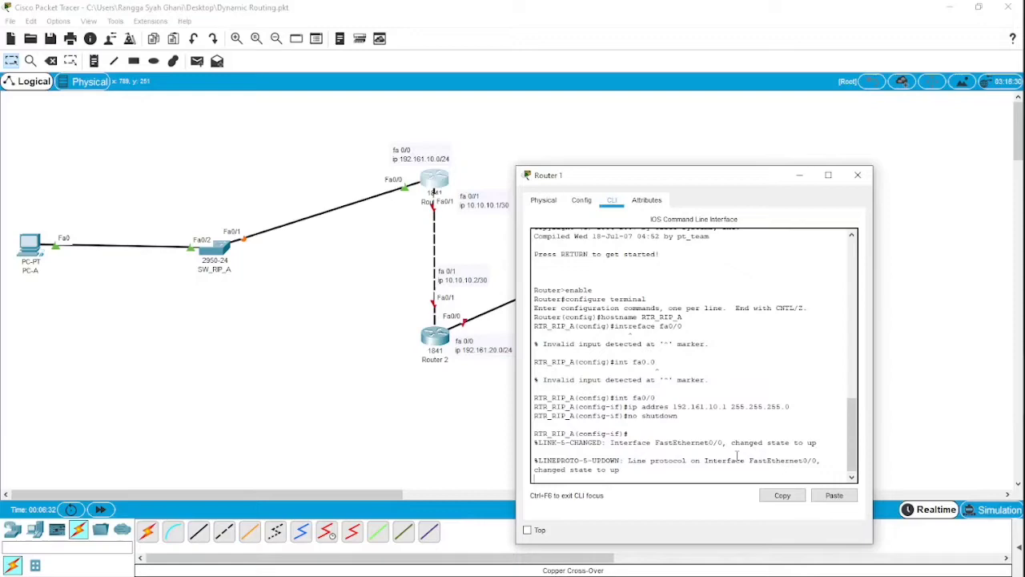
key(Return)
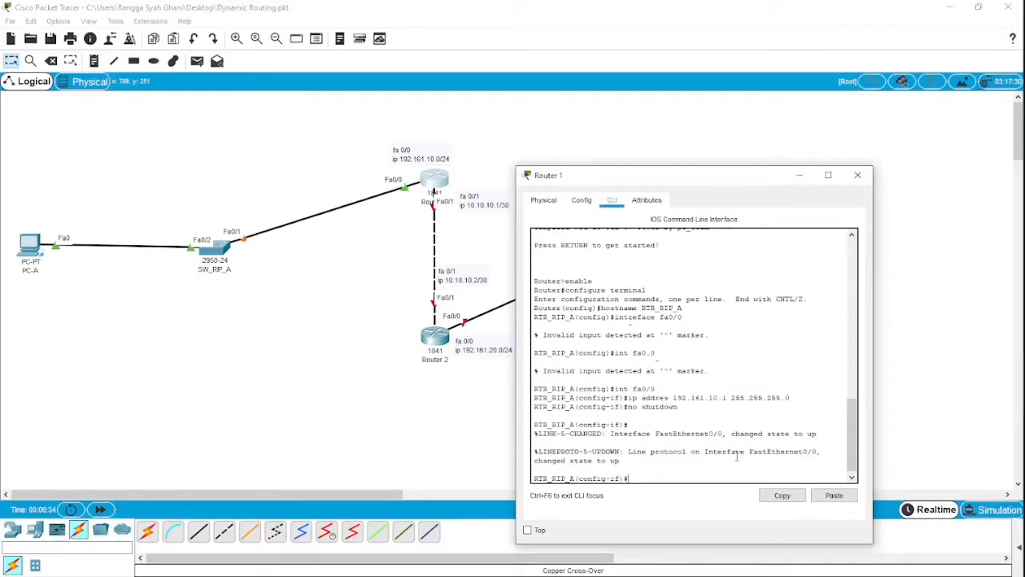
- Exit the fa0/0 configuration and enter interface configuration mode for fa0/1 on Router 1
text(ex)
key(Return)
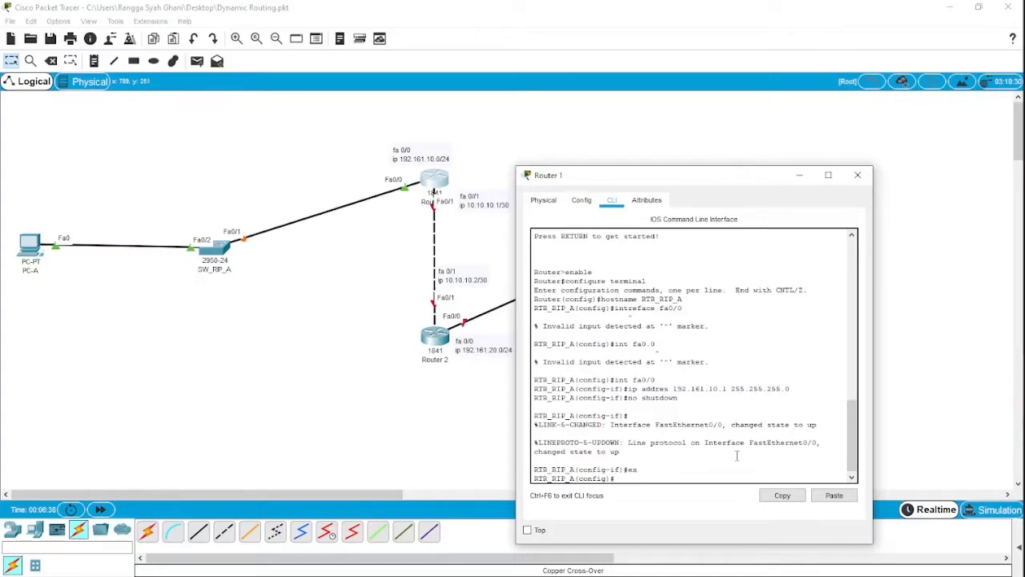
text(int fa0/1)
key(Return)
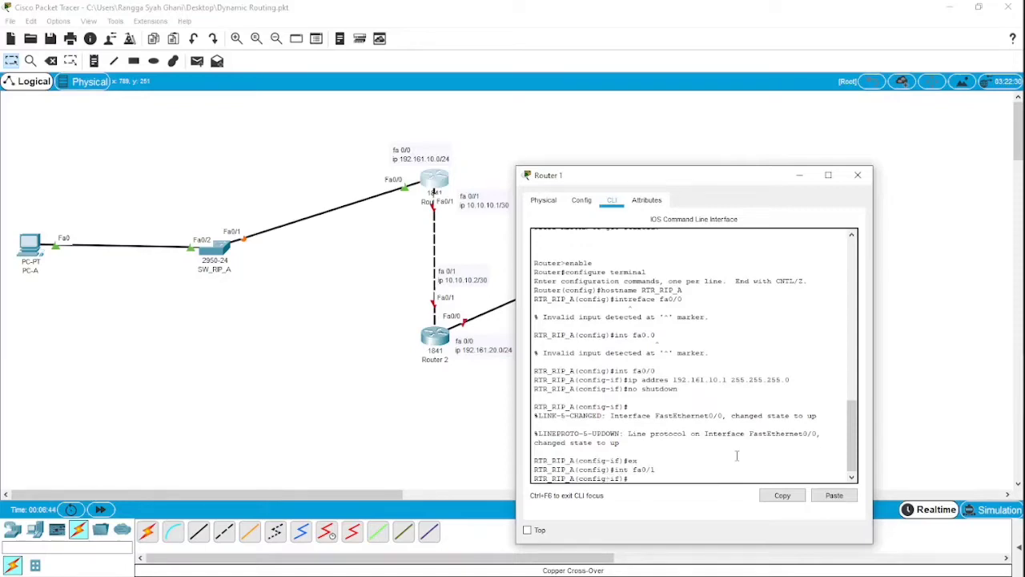
- Assign IP address 10.10.10.1 with subnet mask 255.255.255.0 to Router 1's fa0/1 interface
text(ip address 10.10.10.1 255.255.255.0)
key(Return)
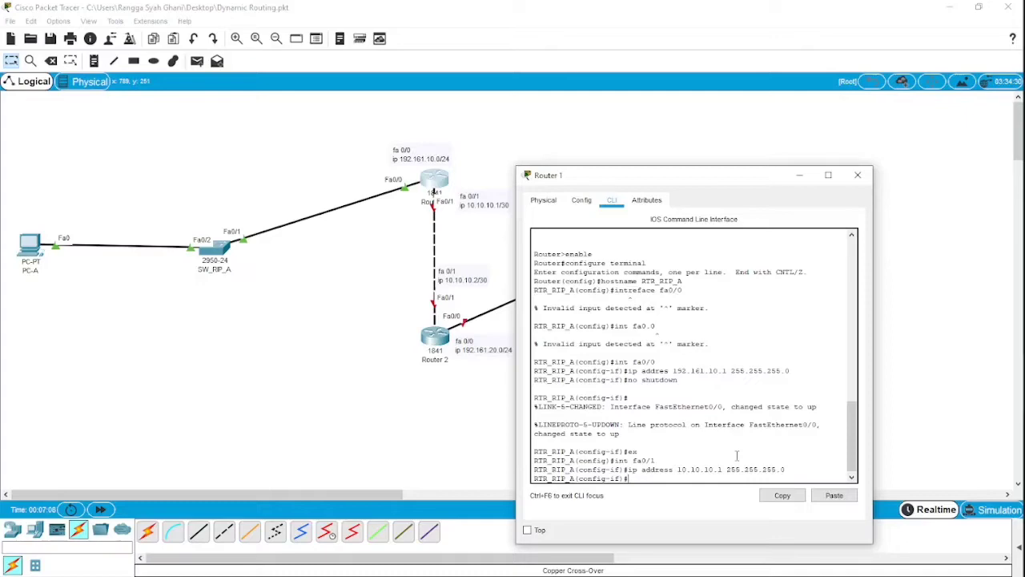
- Enable Router 1's fa0/1 interface and exit back to global configuration mode
text(no sh)
key(Return)
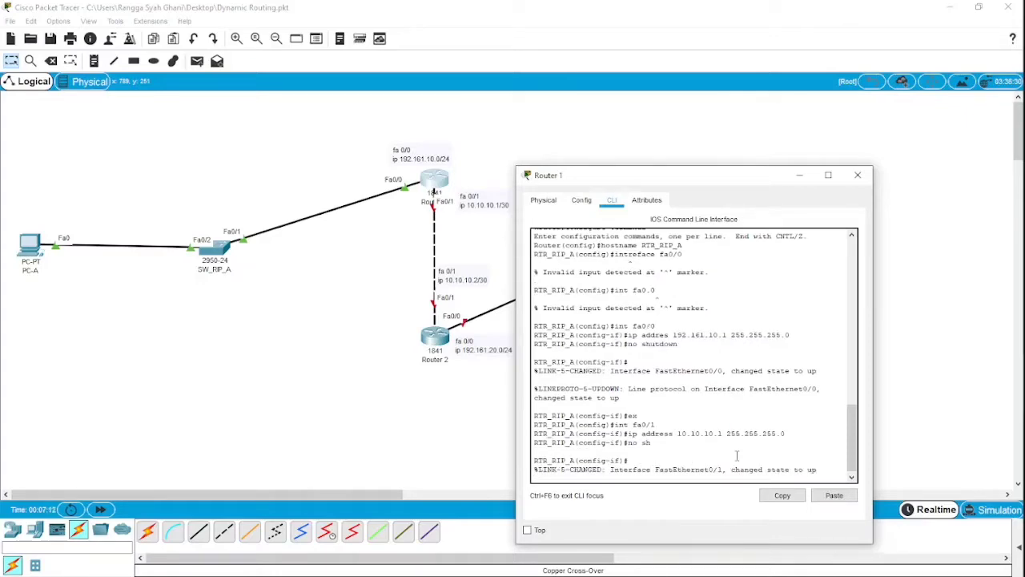
key(Return)
key(Return)
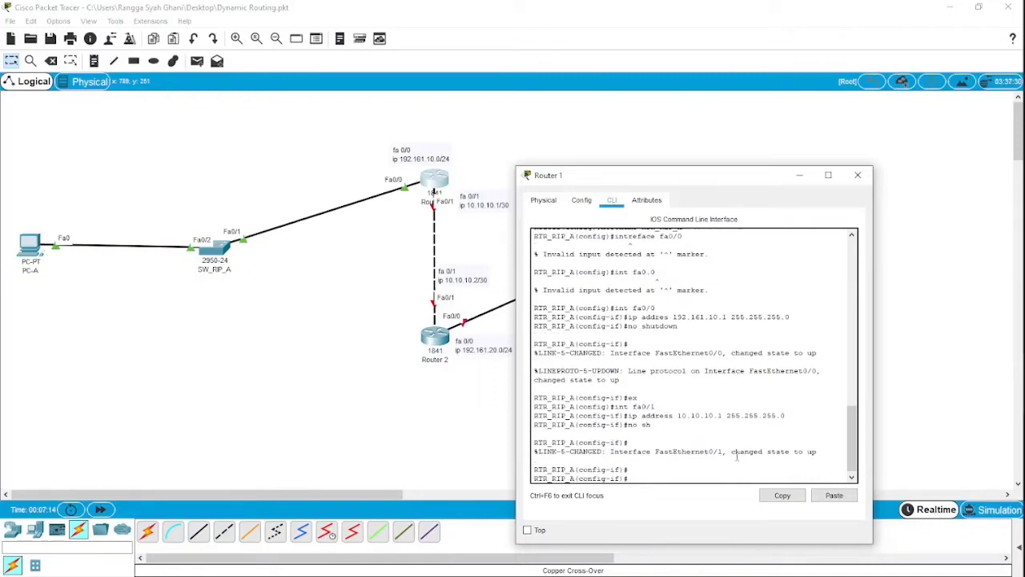
text(ex)
key(Return)
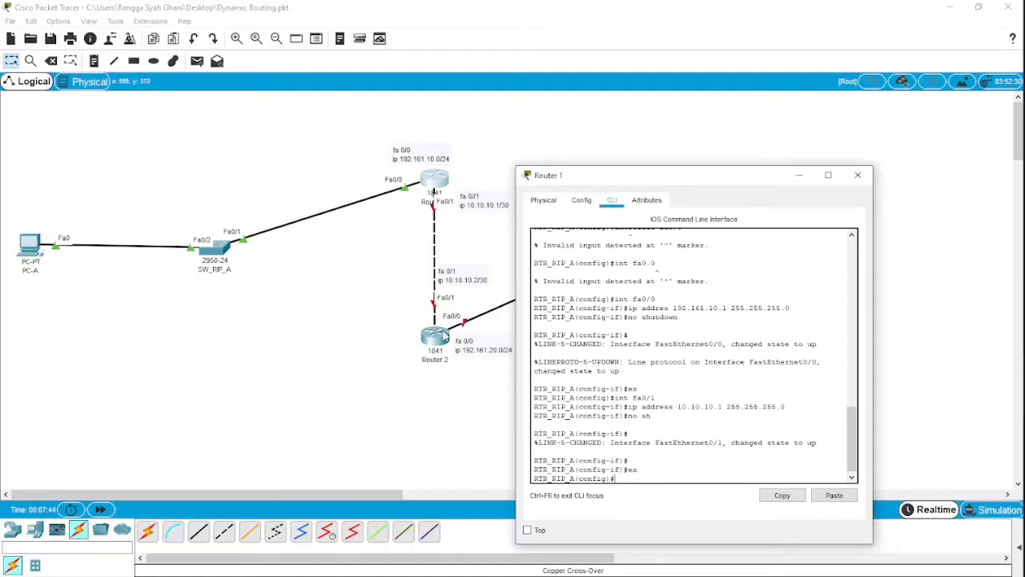
- Minimize Router 1's window, open Router 2's command-line interface, and start its console session
click(802, 178)
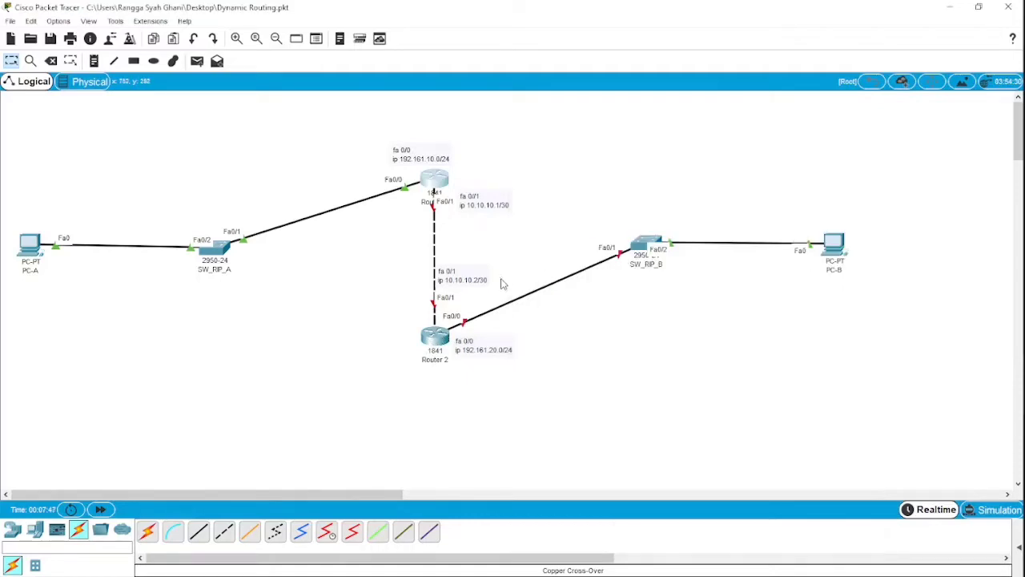
click(444, 335)
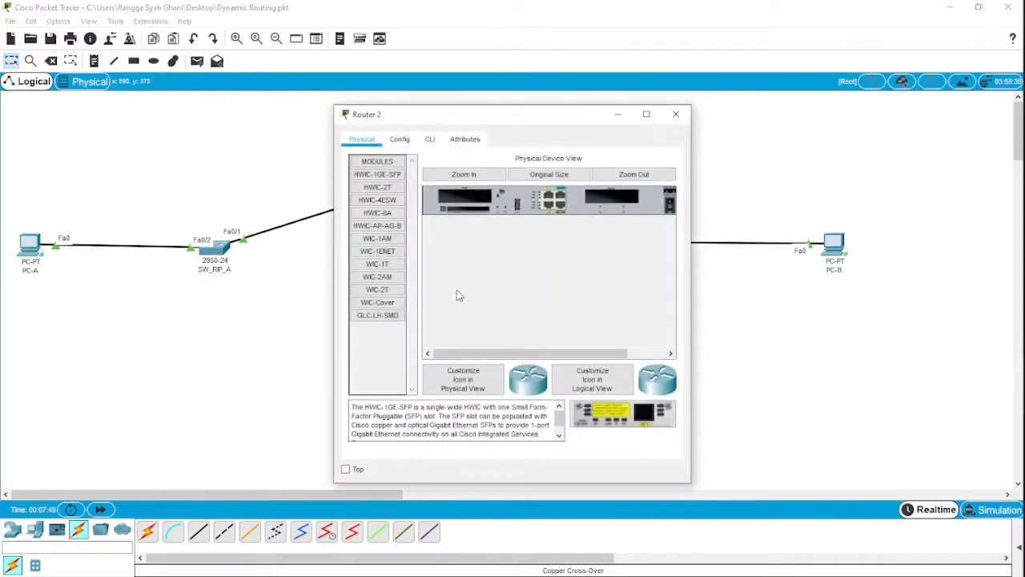
click(432, 144)
click(516, 411)
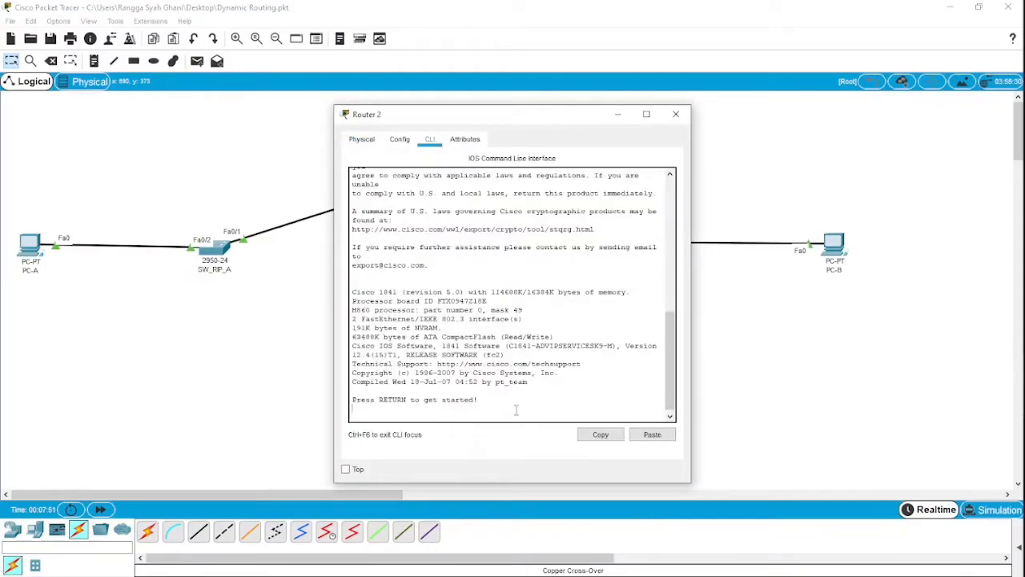
key(Return)
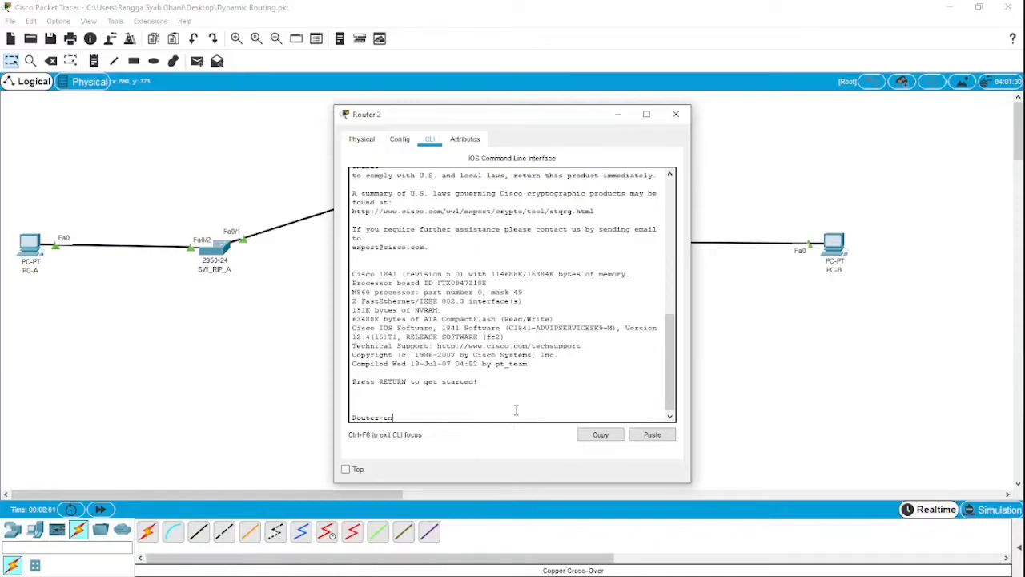
- Enter privileged mode and global configuration mode on Router 2
key(Return)
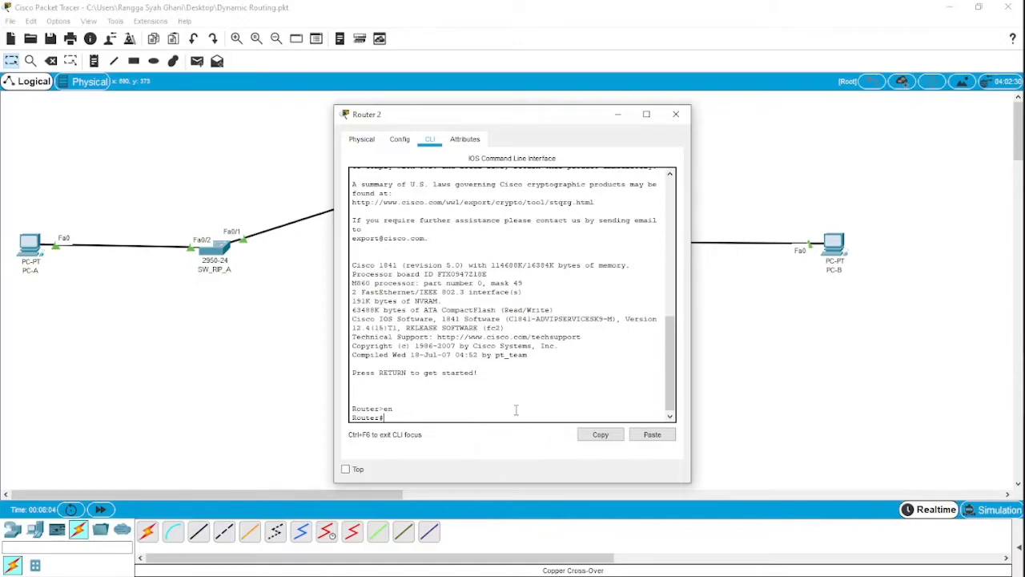
text(configure termin)
text(al)
key(Return)
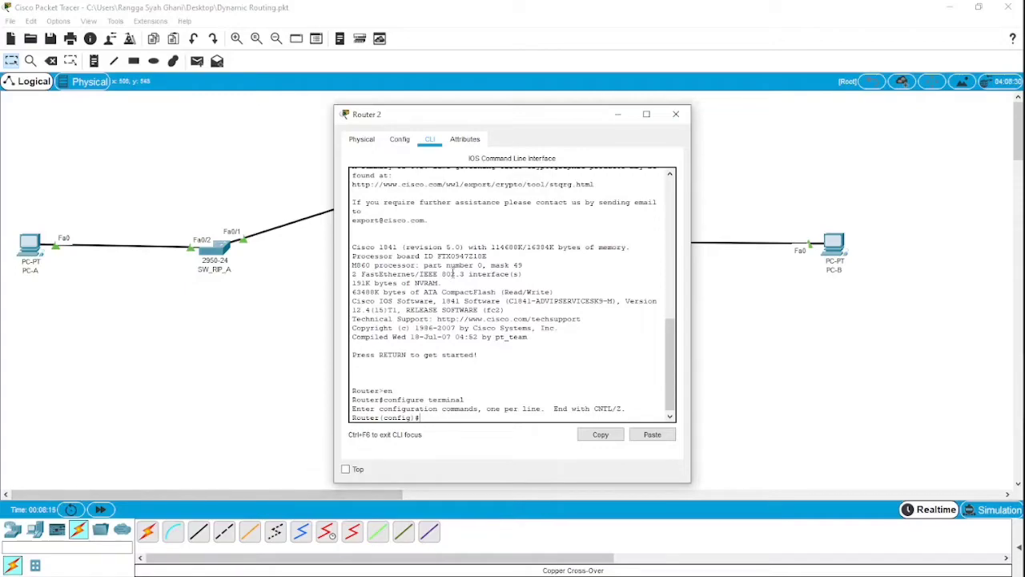
- Move Router 2's window clear of the topology and set the router's hostname to RTR_RIP_B
drag(433, 118, 643, 123)
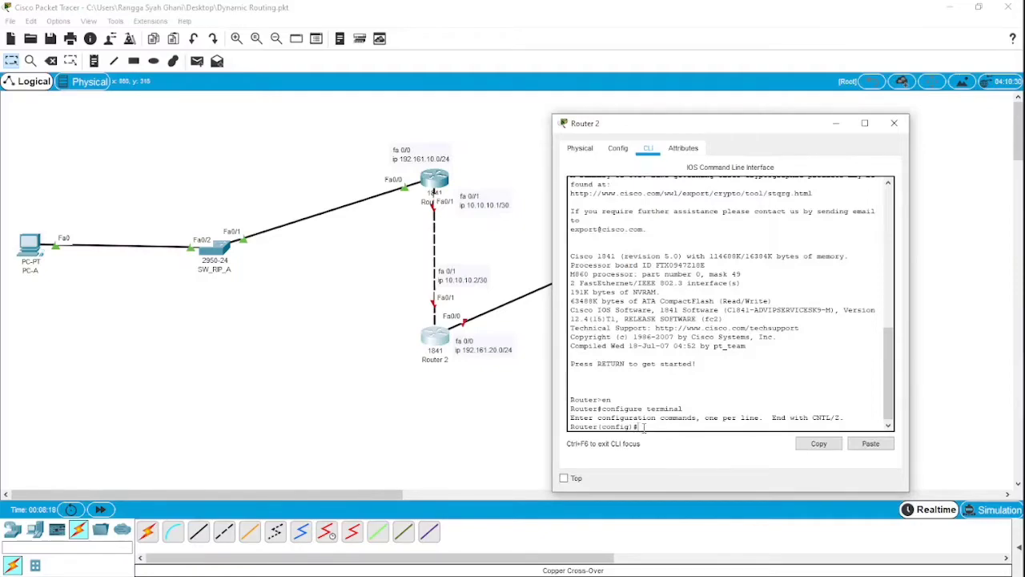
text(hostname RTR_RIP_B)
key(Return)
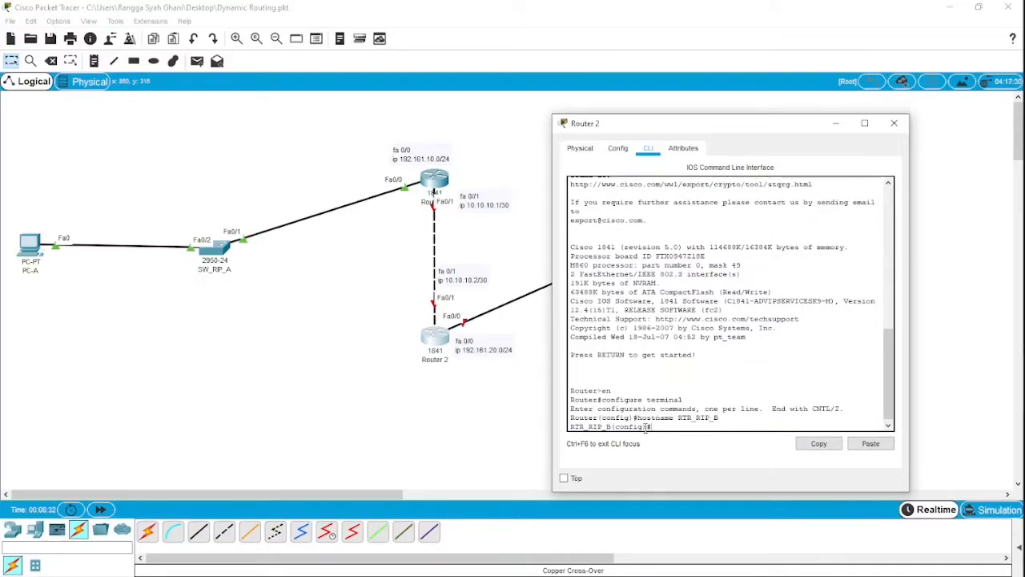
- Enter interface configuration mode for fa0/0 on Router 2
text(ip)
key(BackSpace)
key(BackSpace)
text(int fa0/0)
key(Return)
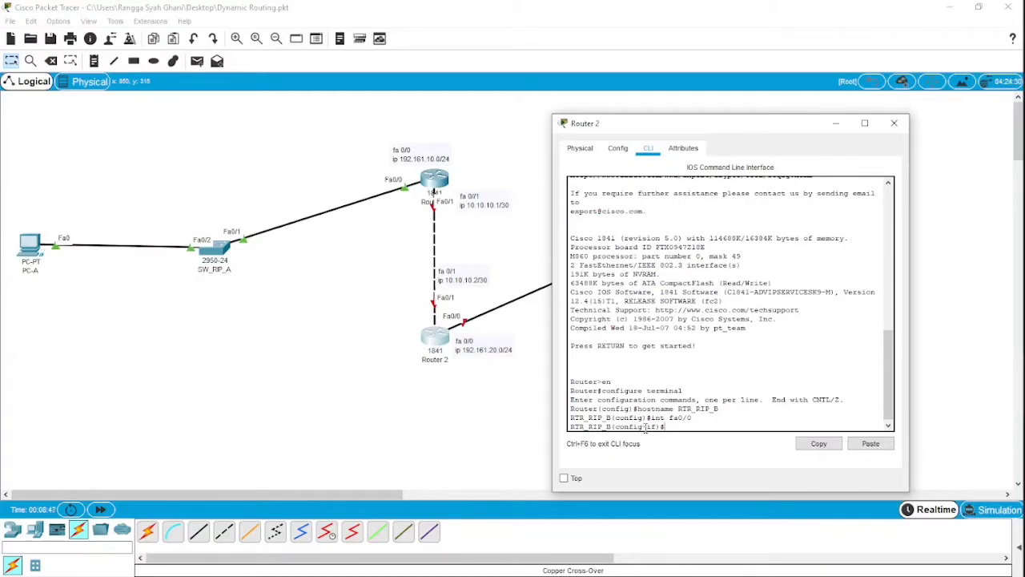
- Assign IP address 192.161.20.1 with subnet mask 255.255.255.0 to Router 2's fa0/0 interface
text(ip address 192.161.20.1 255.255.)
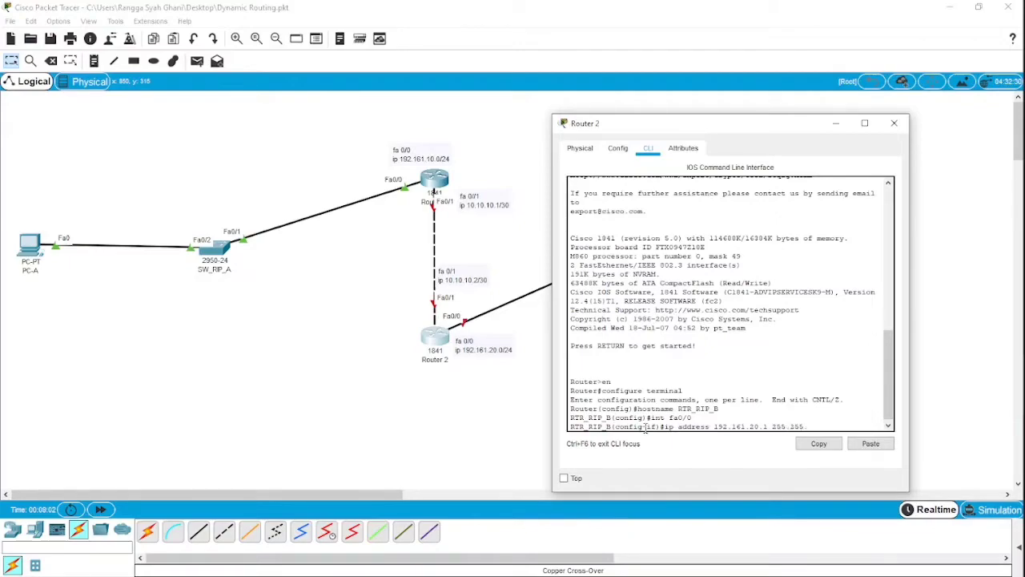
text(255.0)
key(Return)
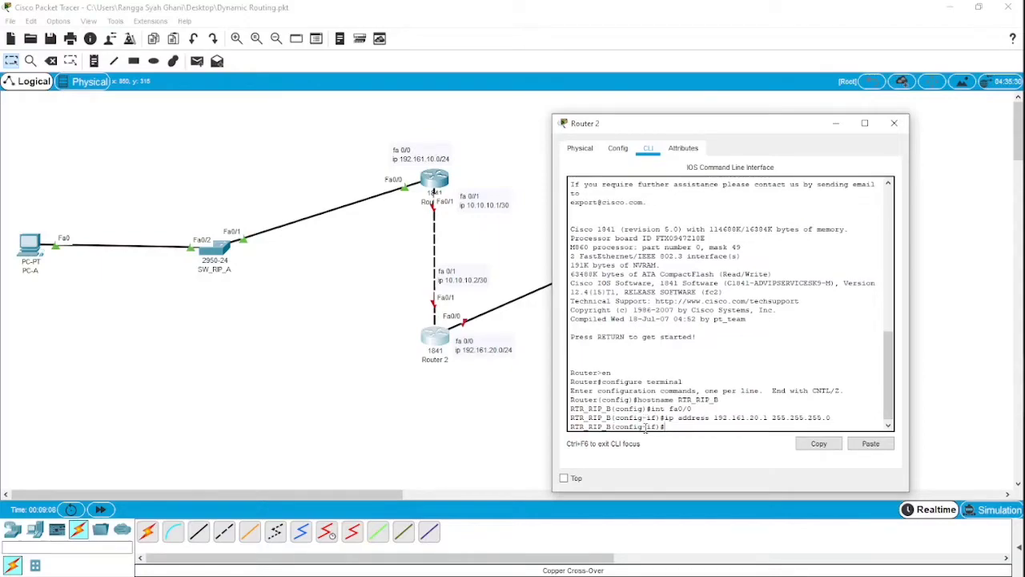
- Enable Router 2's fa0/0 interface with no shutdown and leave its interface configuration mode
text(no sh)
key(Return)
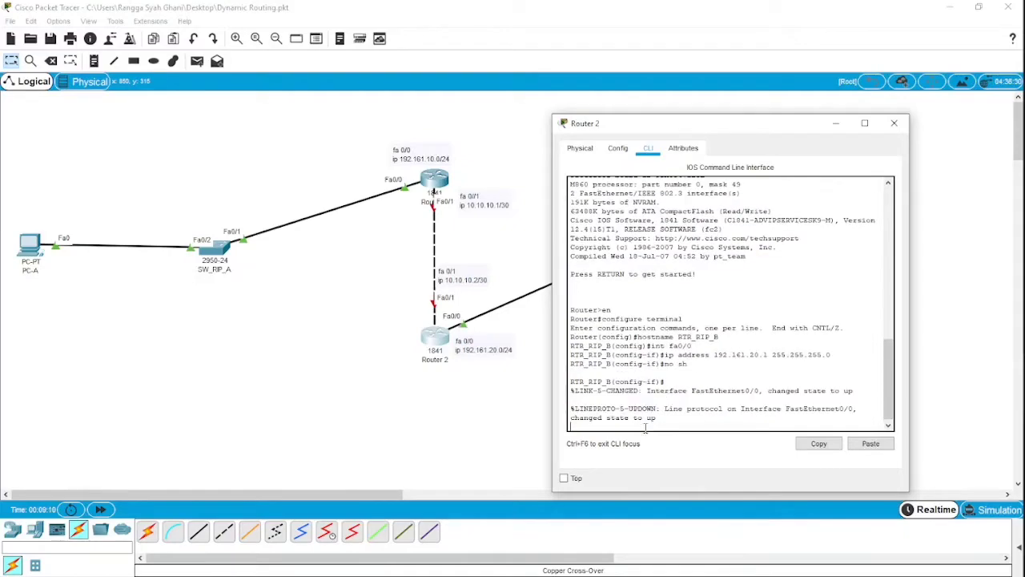
key(Return)
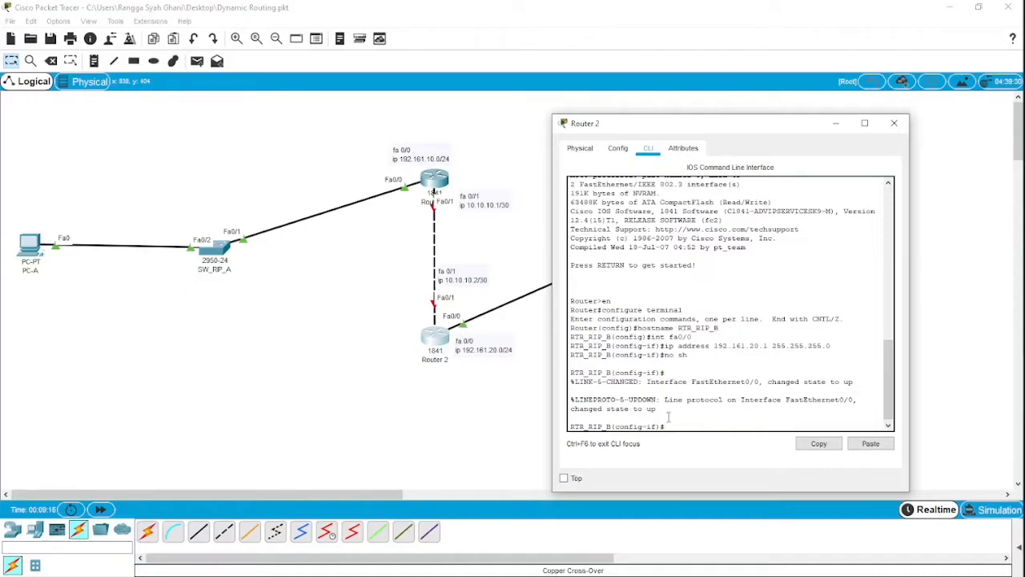
text(ex)
key(Return)
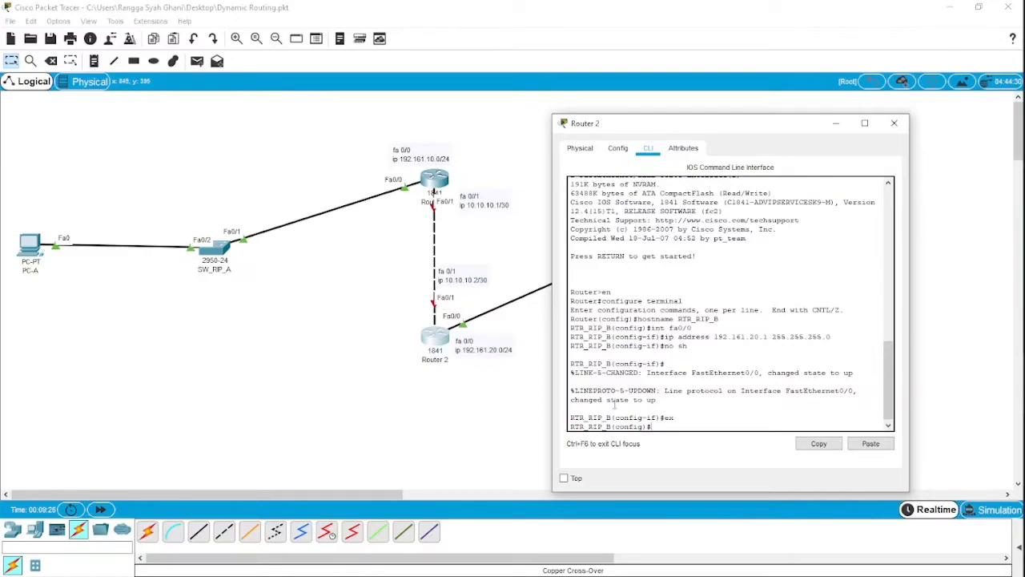
- Enter interface configuration mode for fa0/1 on Router 2
text(int fa0/1)
key(Return)
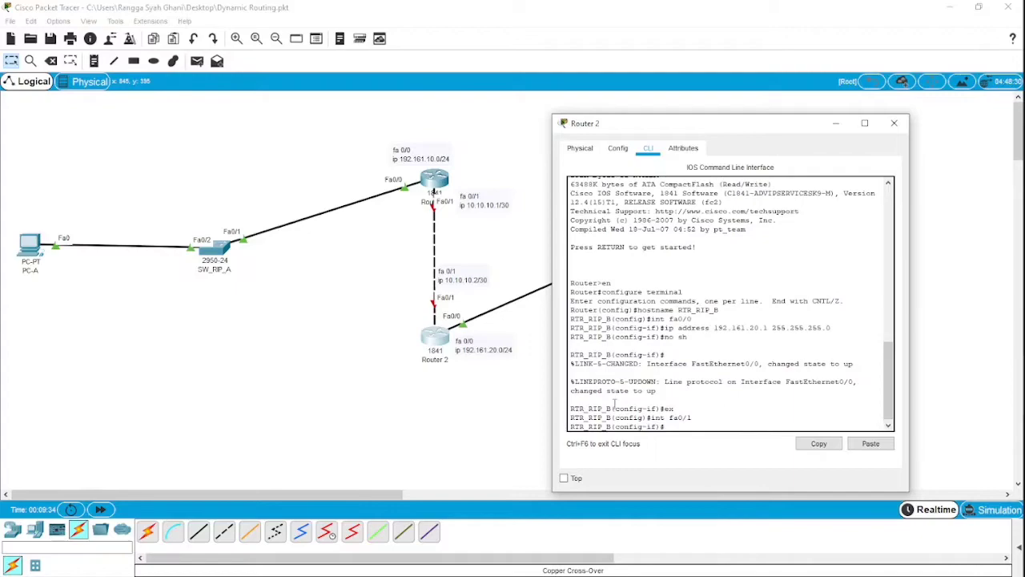
- Assign IP address 10.10.10.2 with subnet mask 255.255.255.0 to Router 2's fa0/1 interface
key(Up)
key(Up)
key(Up)
key(Up)
key(BackSpace)
key(BackSpace)
key(BackSpace)
key(BackSpace)
key(BackSpace)
key(BackSpace)
key(BackSpace)
key(BackSpace)
key(BackSpace)
key(BackSpace)
key(BackSpace)
key(BackSpace)
key(BackSpace)
key(BackSpace)
key(BackSpace)
key(BackSpace)
key(BackSpace)
key(BackSpace)
key(BackSpace)
key(BackSpace)
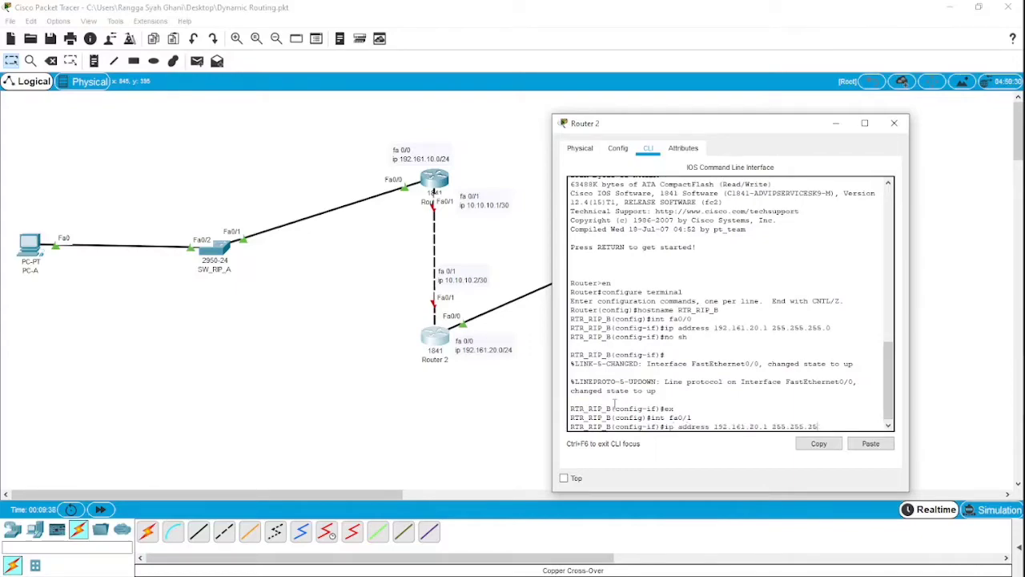
text(0.10.10.2 255.255.255.0)
key(Return)
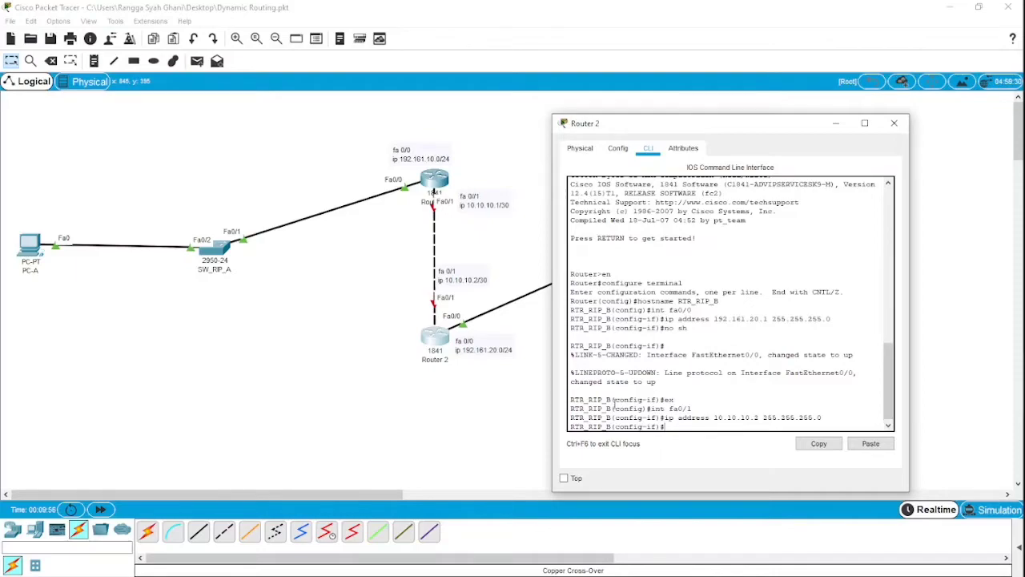
- Enable Router 2's fa0/1 interface with no shutdown and return to global configuration mode
text(no sh)
key(Return)
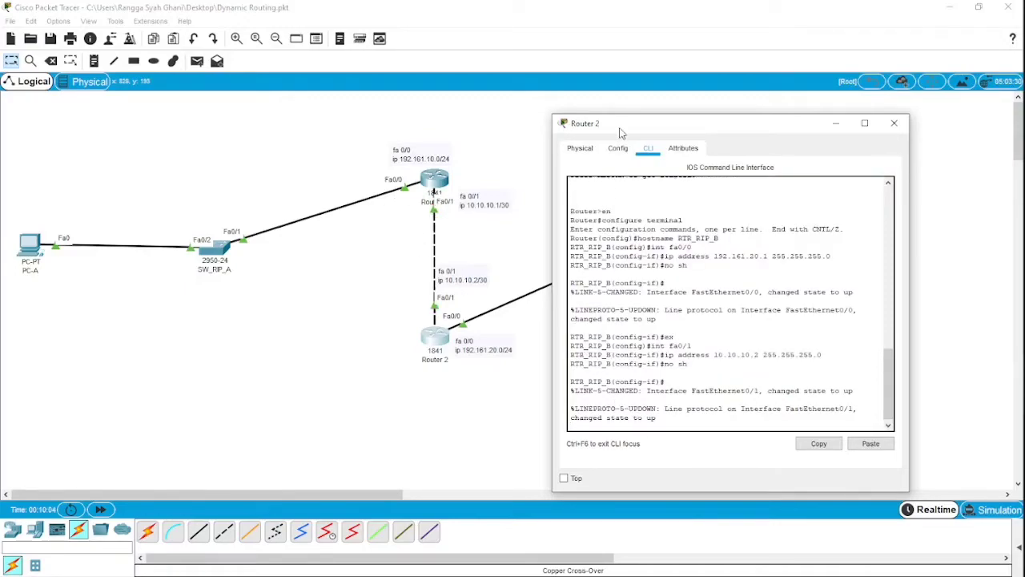
drag(617, 131, 722, 187)
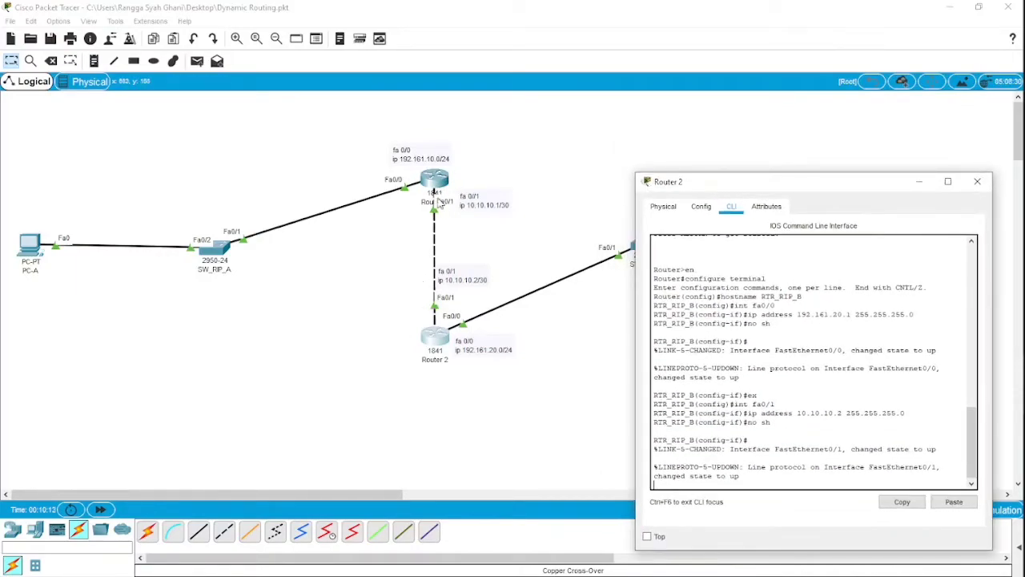
drag(718, 195, 710, 157)
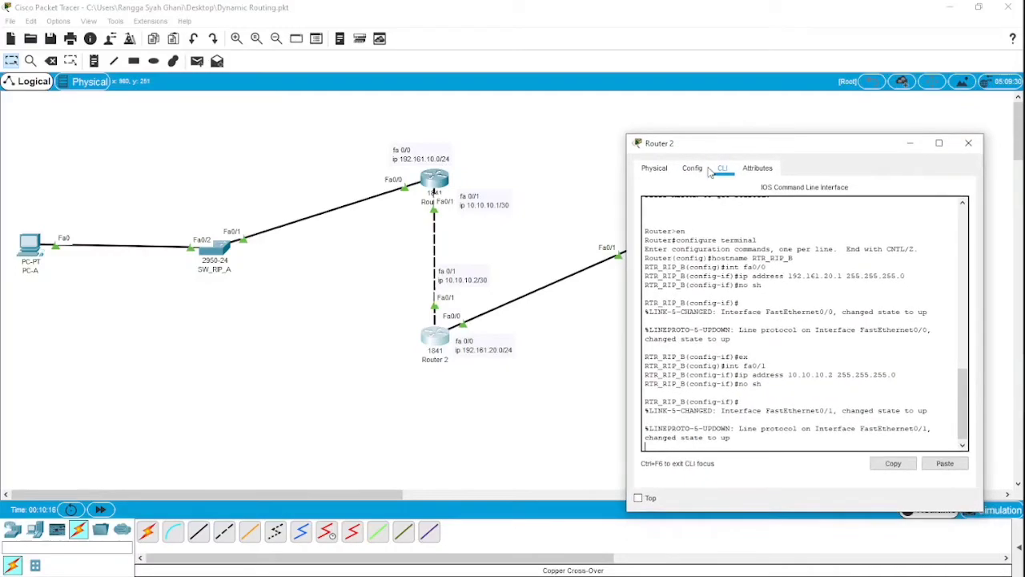
key(Return)
text(ex)
key(Return)
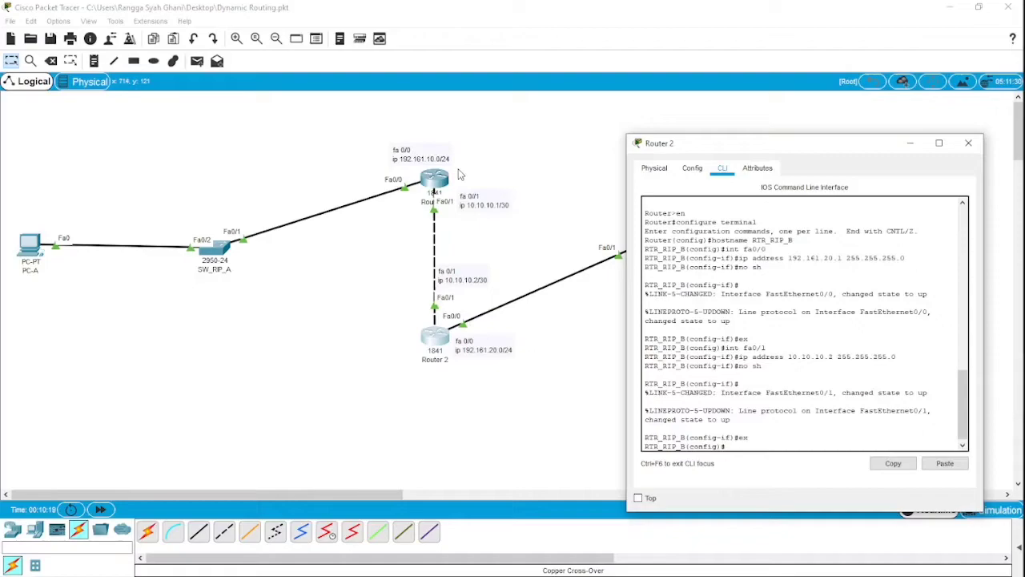
- Try to display Router 2's interface addressing with the command do show int ip
drag(675, 150, 679, 133)
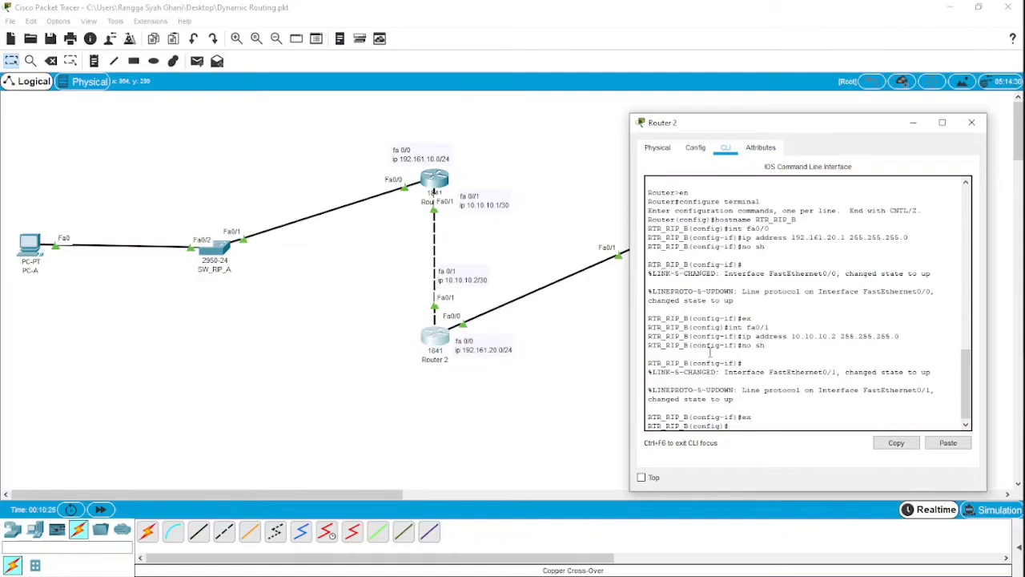
text(do show int ip)
key(Return)
- Display Router 2's IP interface details with the command do show ip interface
key(Up)
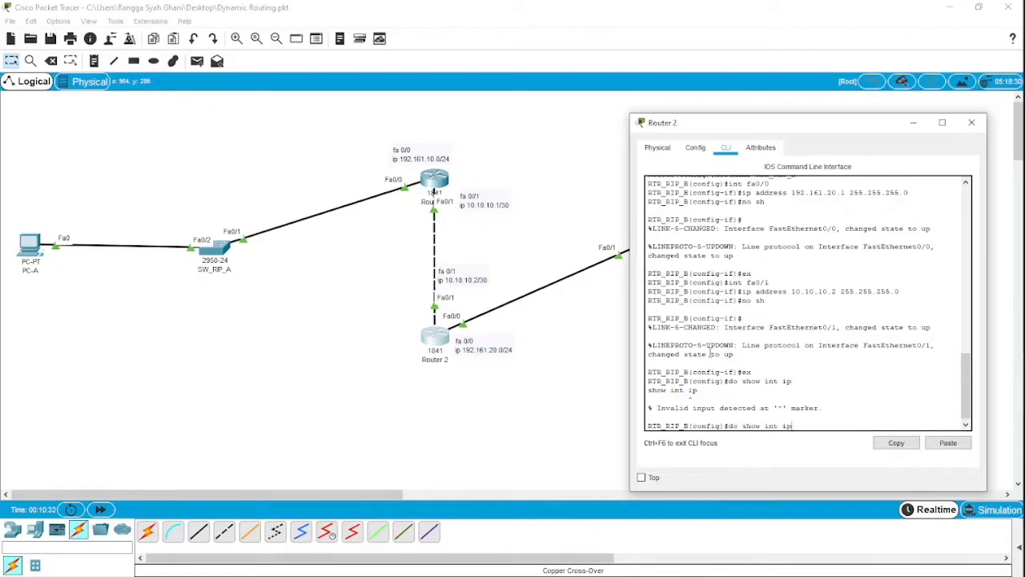
key(BackSpace)
key(BackSpace)
key(BackSpace)
key(BackSpace)
key(BackSpace)
key(BackSpace)
text(ip)
key(BackSpace)
key(BackSpace)
text(int)
key(BackSpace)
key(BackSpace)
text(ip interface)
key(Return)
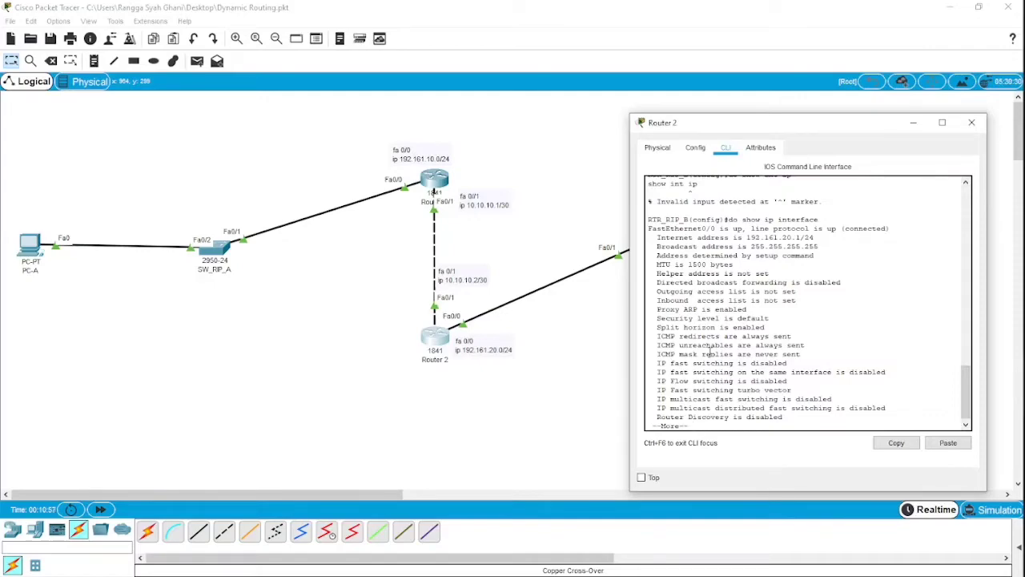
key(space)
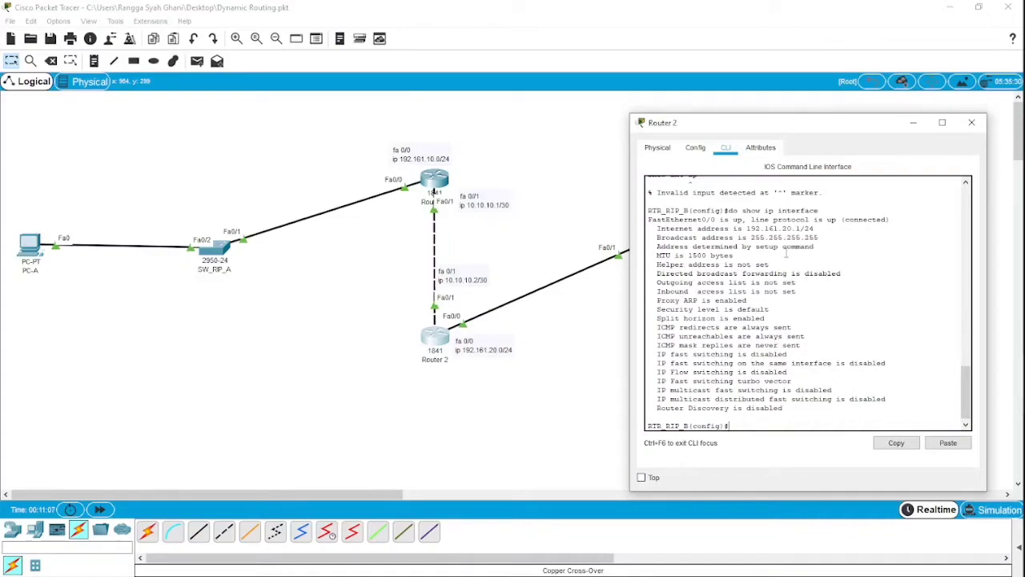
- Switch from Router 2 to Router 1's command line and enter RIP router configuration mode
click(912, 125)
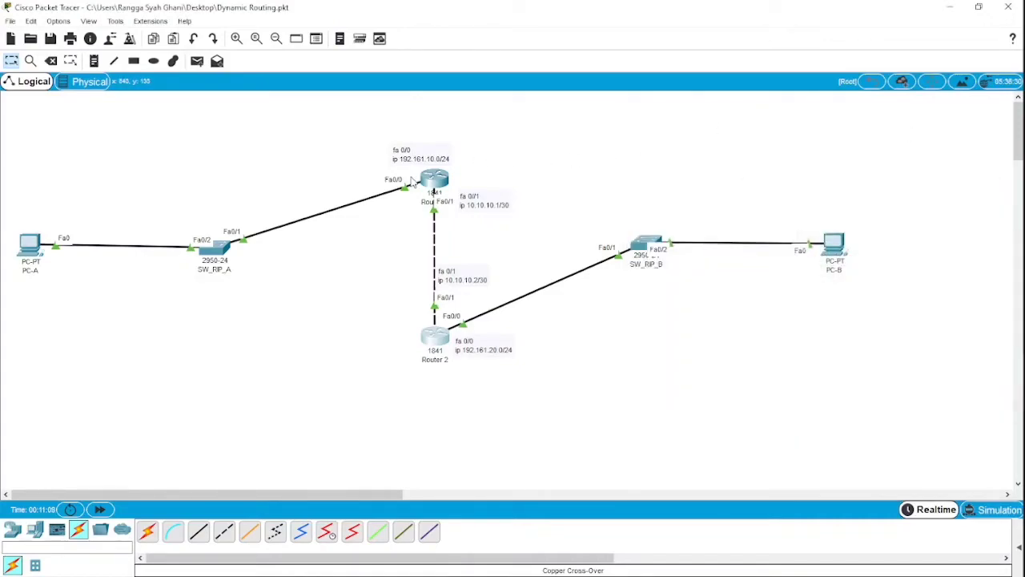
click(435, 179)
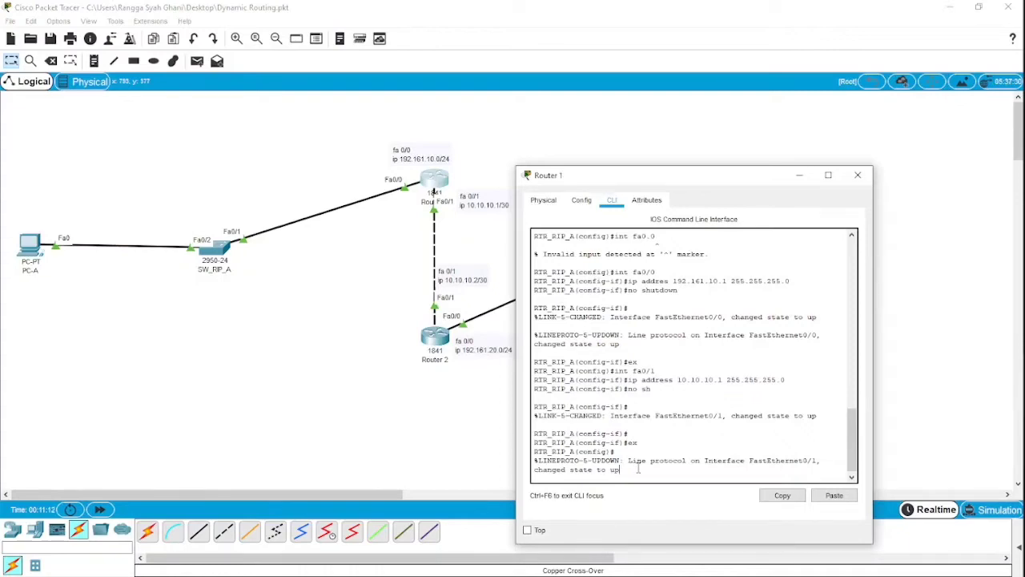
click(634, 464)
key(Return)
key(Return)
key(Return)
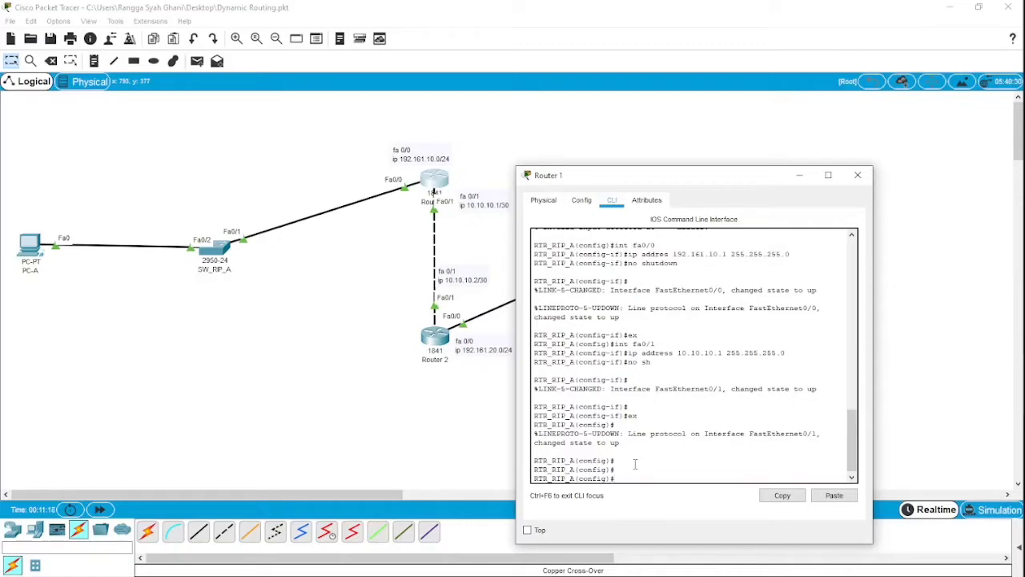
text(router rip)
key(Return)
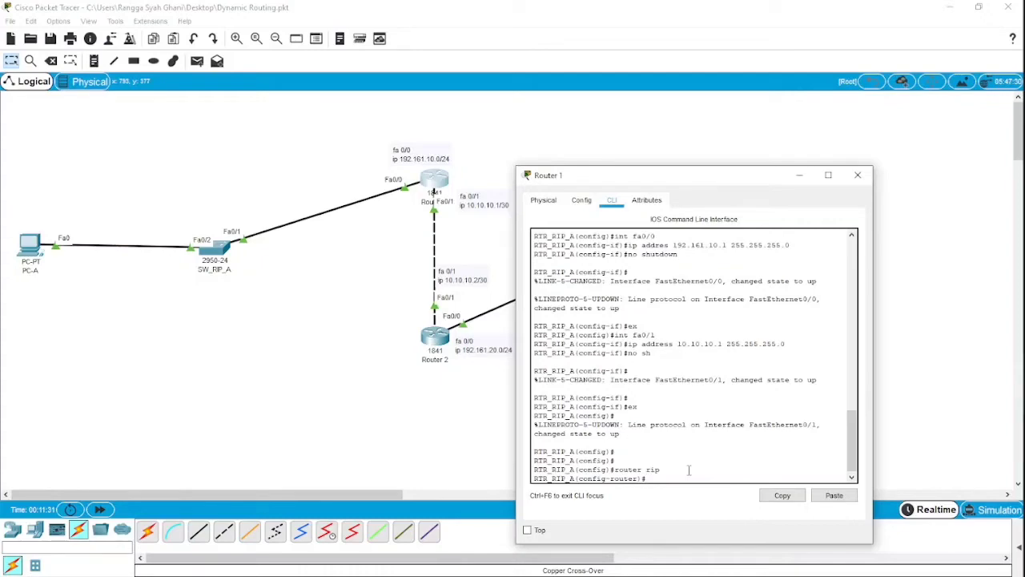
- Add network 192.161.10.0 to Router 1's RIP configuration
text(network)
text(192.161.10.0)
key(Return)
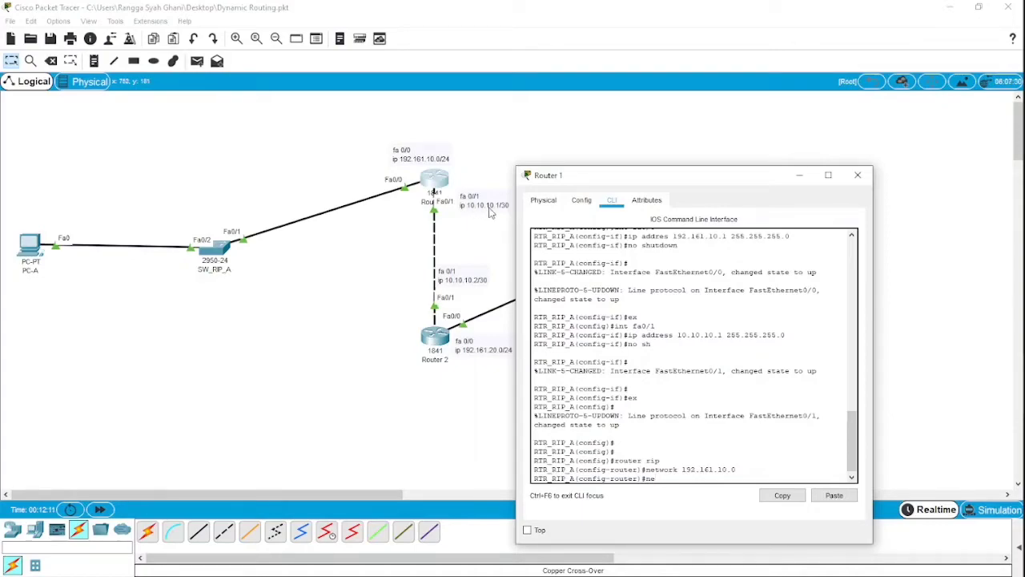
- Add network 10.10.10.0 to Router 1's RIP configuration and return to global configuration mode
text(twork 10.10.10.0)
key(Return)
text(ex)
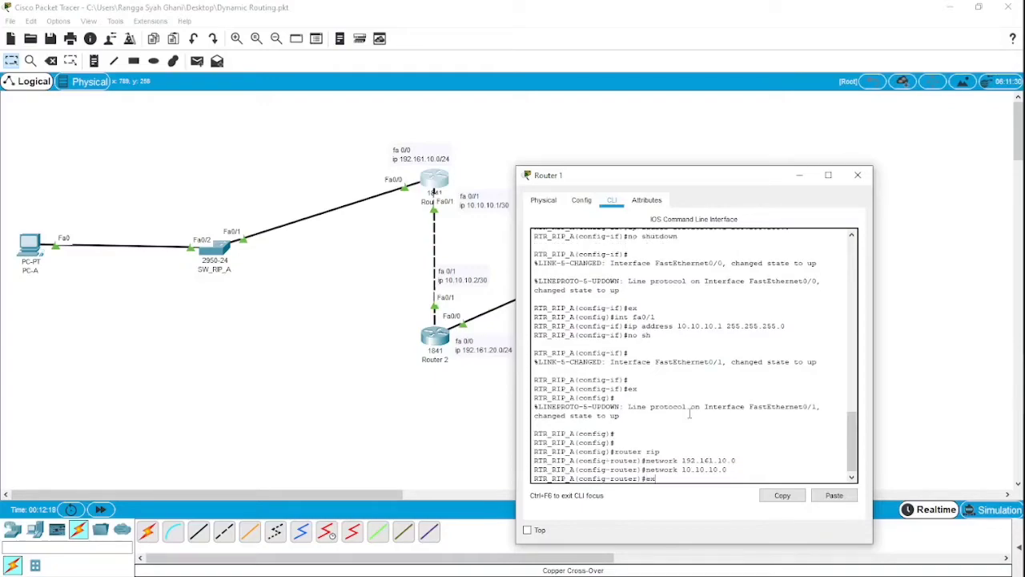
key(Return)
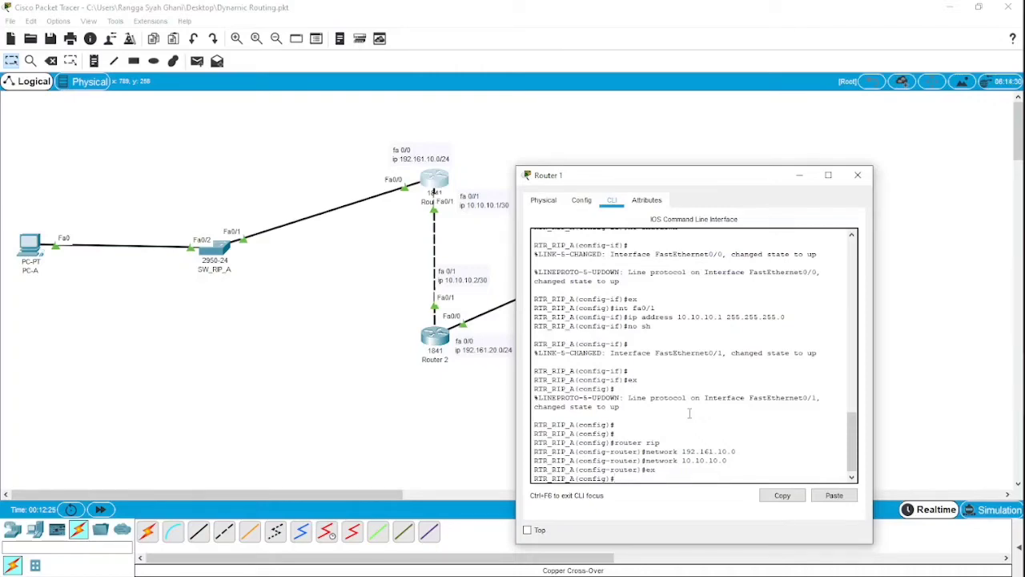
- Display Router 1's routing table with the command do show ip route
text(do sho)
text(w routing)
key(BackSpace)
key(BackSpace)
key(BackSpace)
key(BackSpace)
key(BackSpace)
text(ip route)
key(Return)
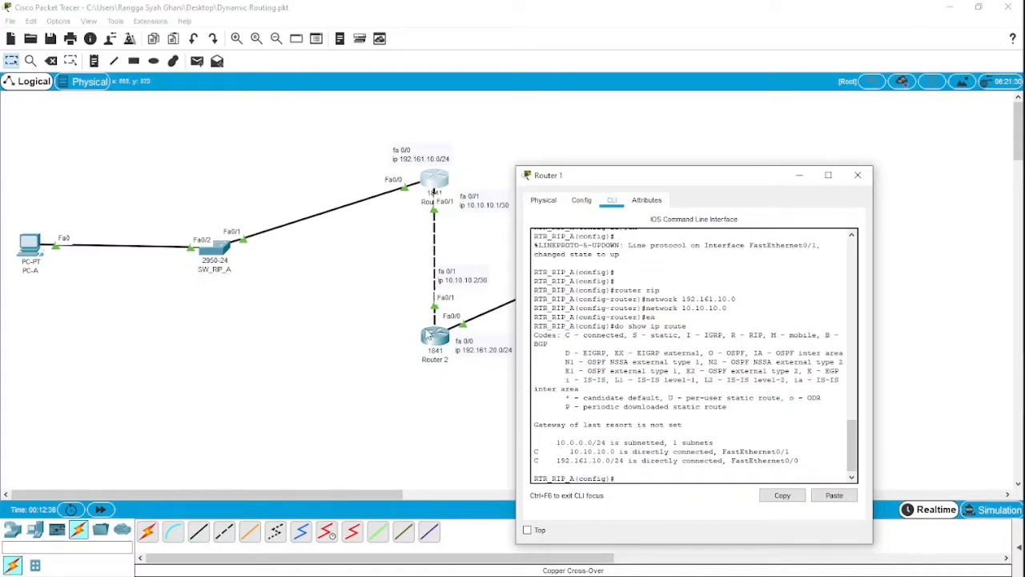
- Switch to Router 2's command line and enter RIP router configuration mode
click(439, 340)
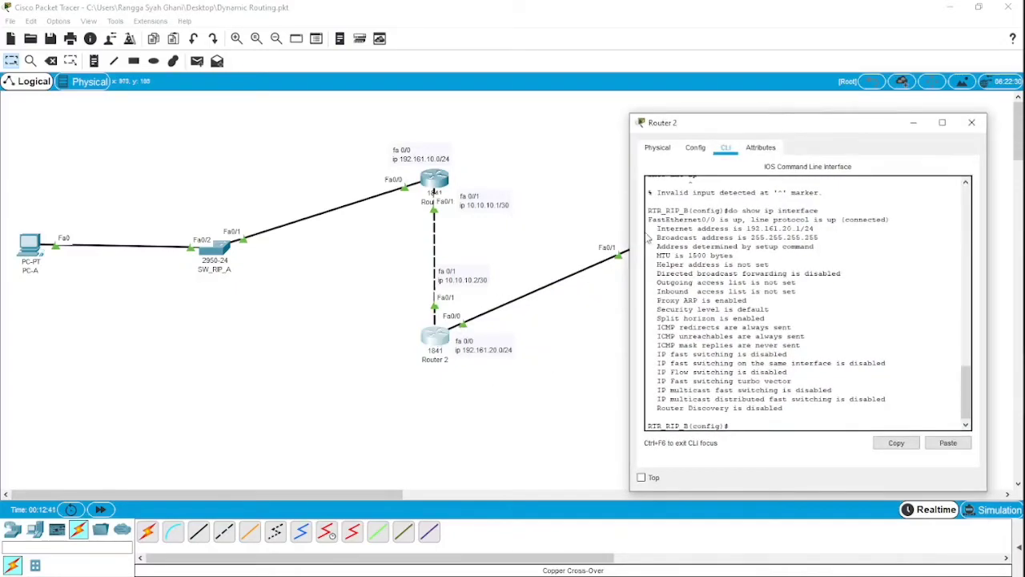
triple_click(747, 425)
key(Return)
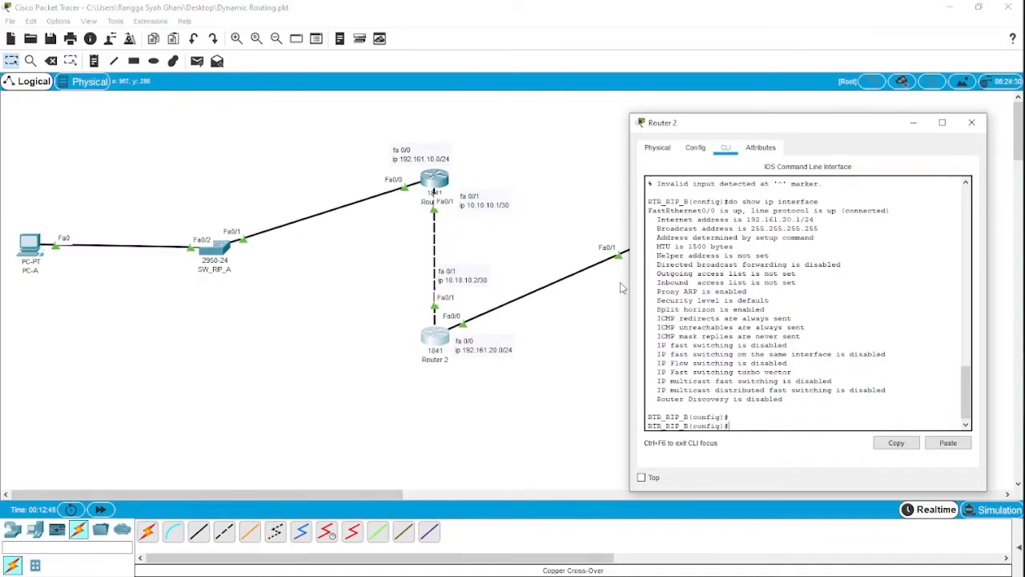
text(router rip)
key(Return)
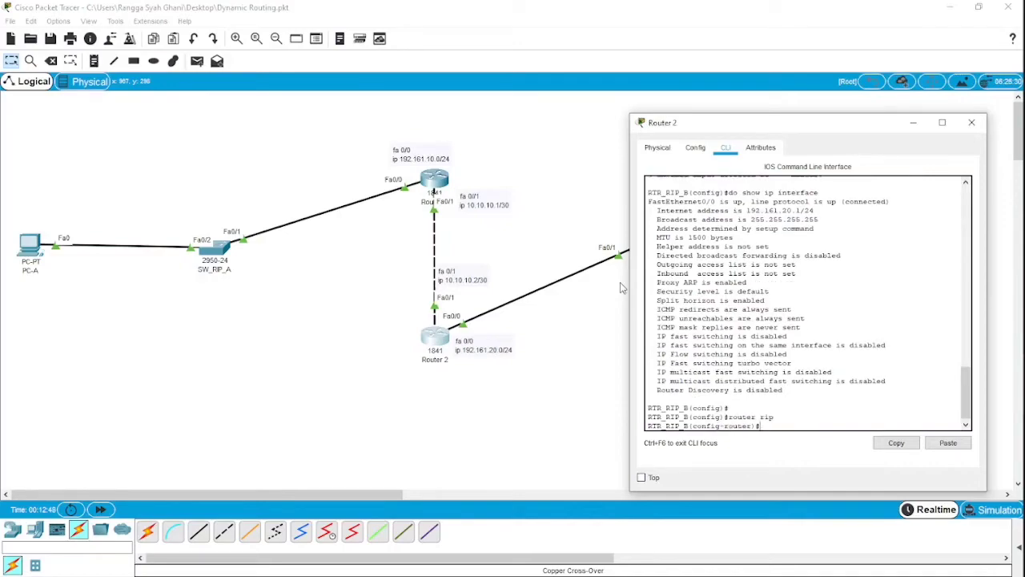
- Add network 192.161.20.0 to Router 2's RIP configuration
text(nfig-router)#network 192.161.20.0)
key(Return)
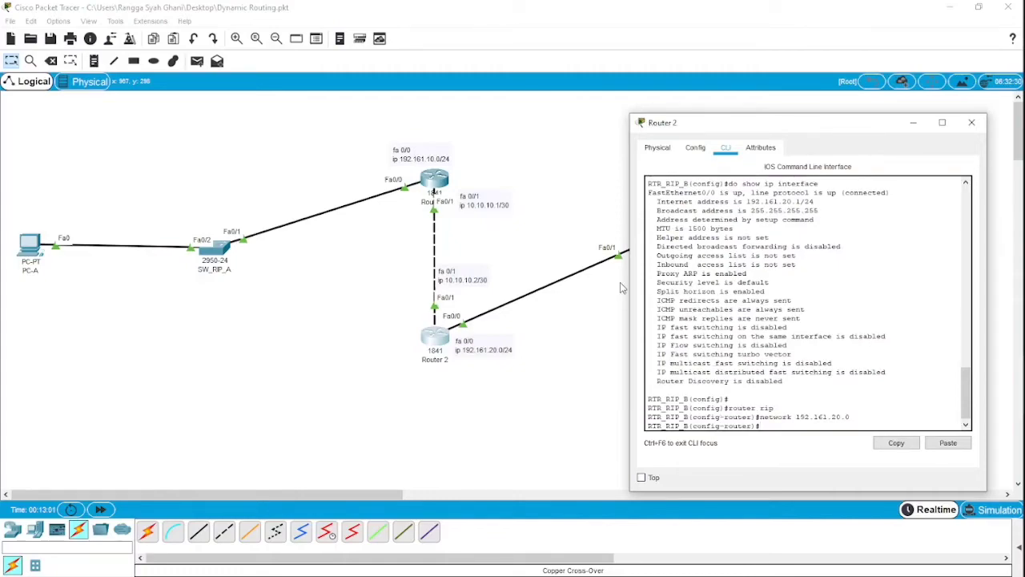
- Add network 10.10.10.0 to Router 2's RIP configuration and return to global configuration mode
text(network 10.10.10.0)
key(Return)
text(ex)
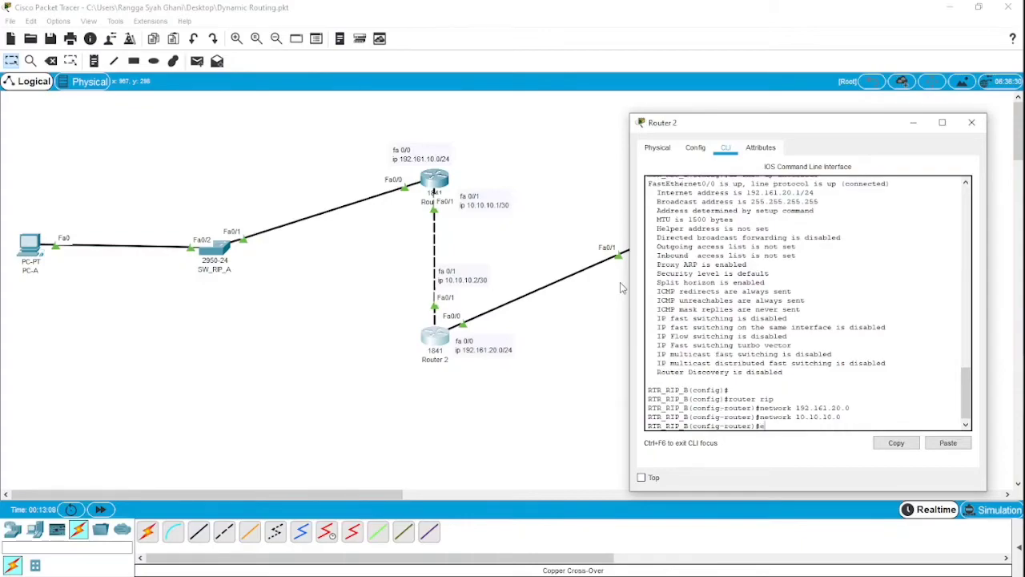
key(Return)
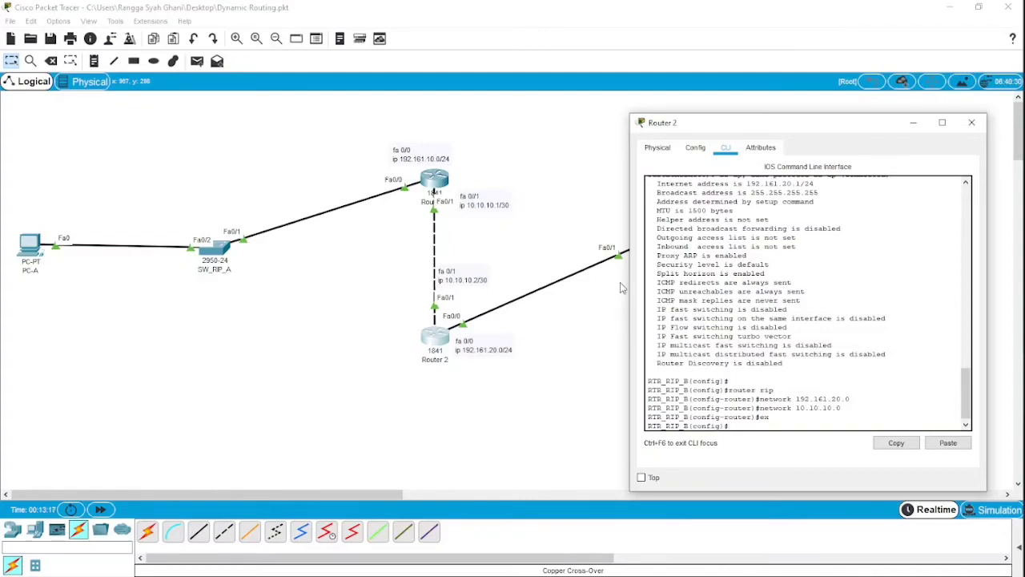
- Display Router 2's routing table with do show ip route, and minimize its window after reading it
text(do show ip route)
key(Return)
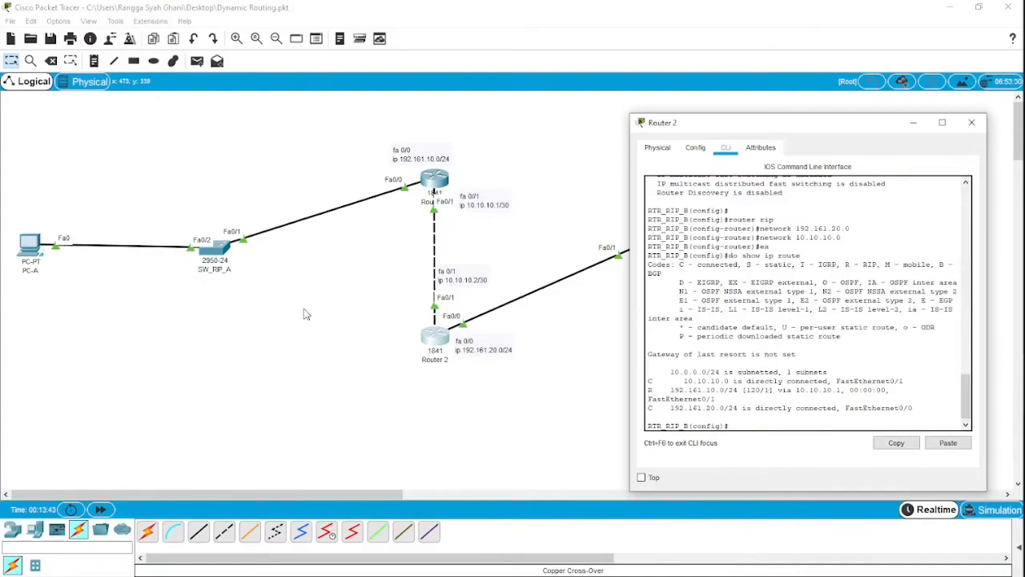
click(912, 126)
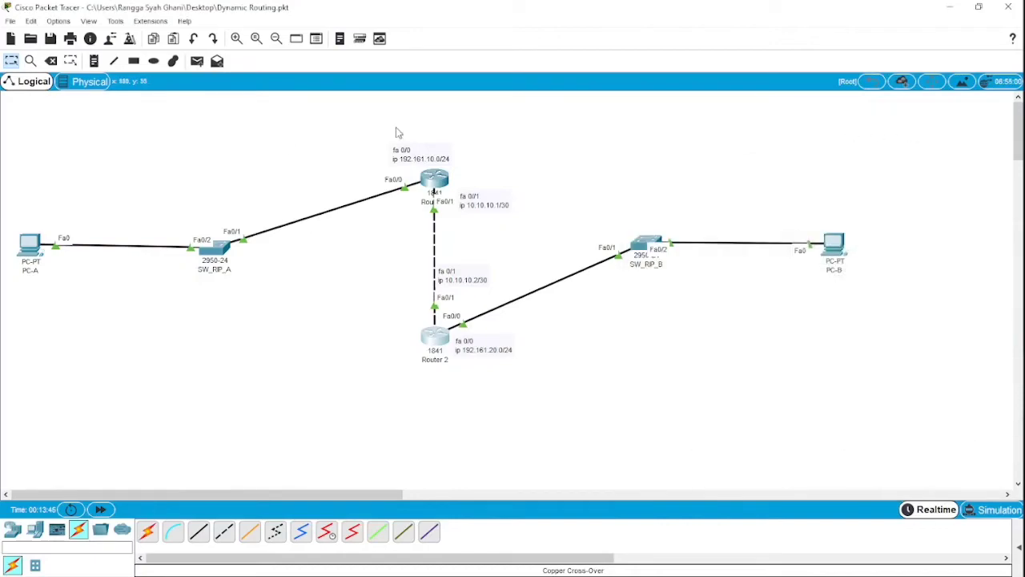
- Check PC-A's IP configuration and open its Command Prompt
click(32, 250)
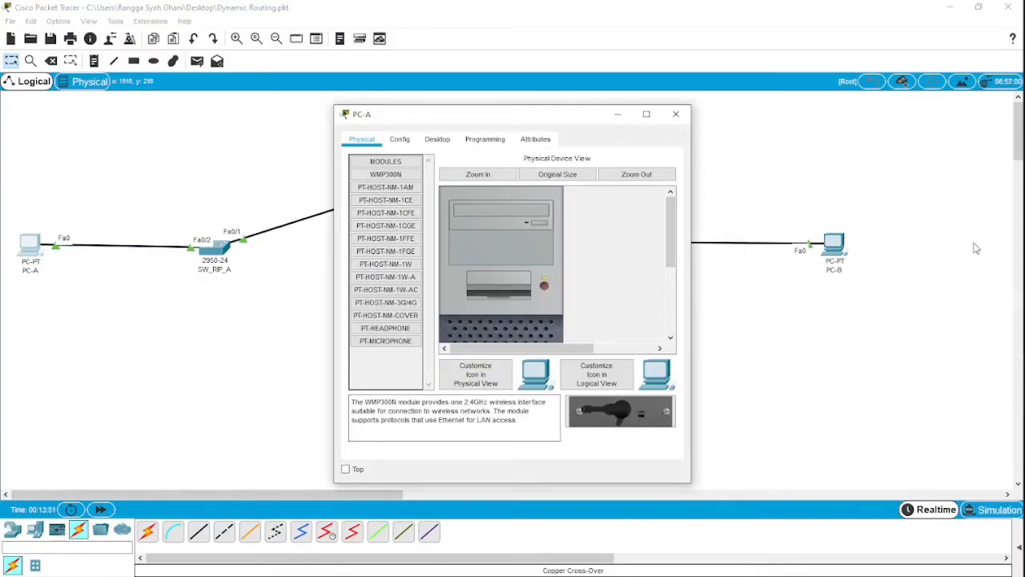
click(442, 140)
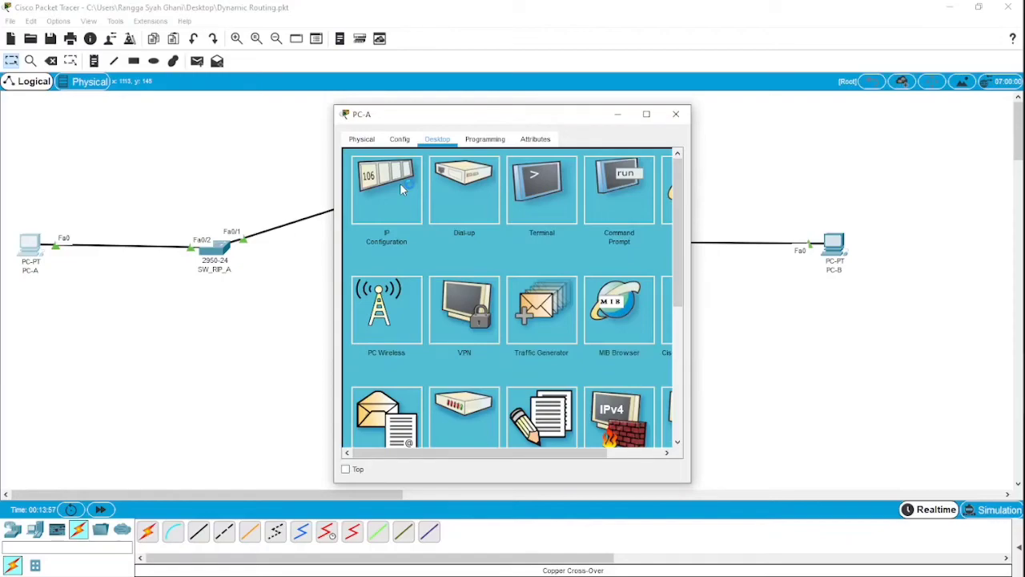
click(402, 188)
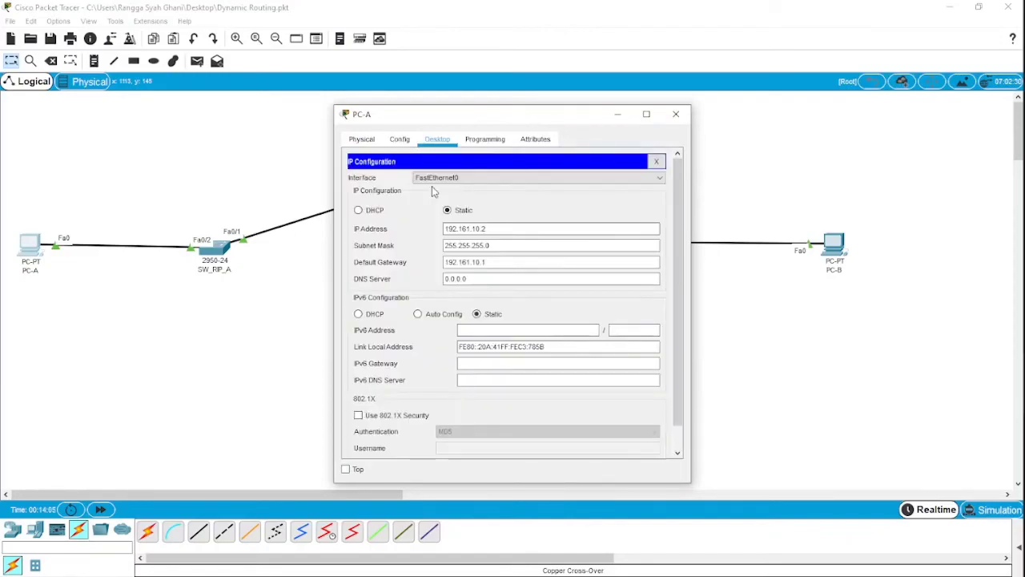
click(656, 161)
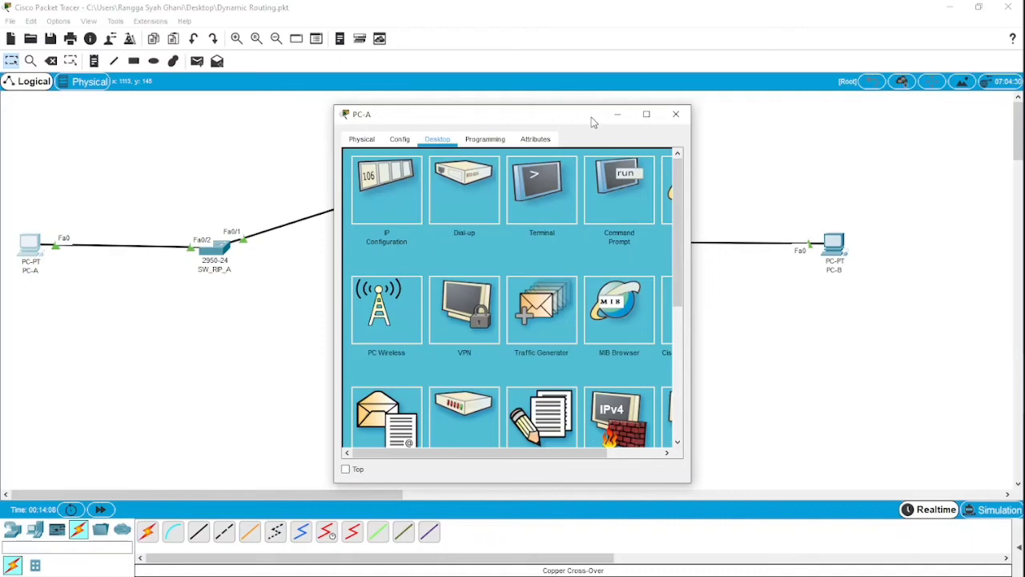
click(597, 187)
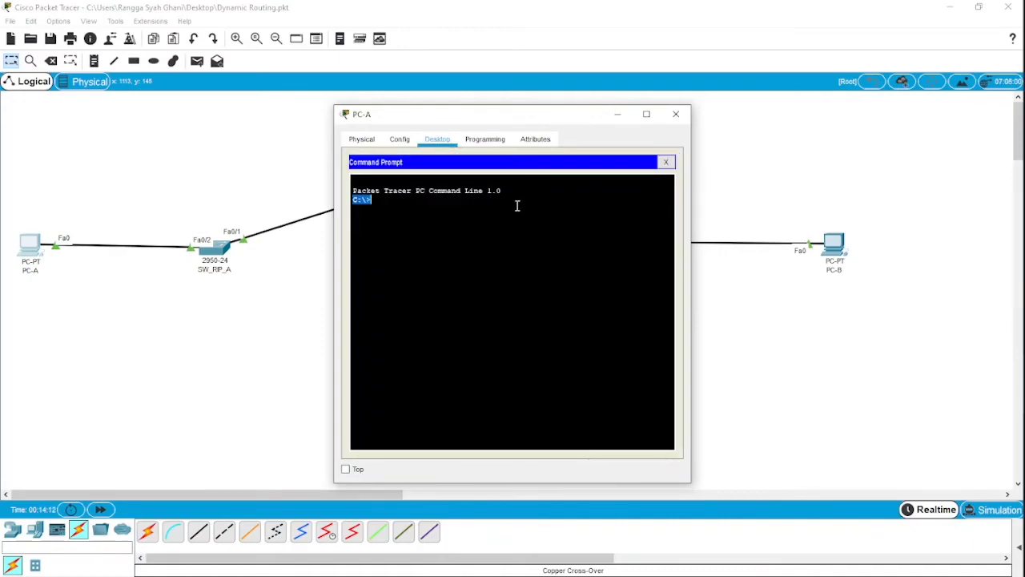
- Ping PC-B at 192.161.20.2 from PC-A's Command Prompt, moving the window aside so the network diagram stays readable
text(pip)
key(BackSpace)
text(ng)
drag(508, 121, 600, 278)
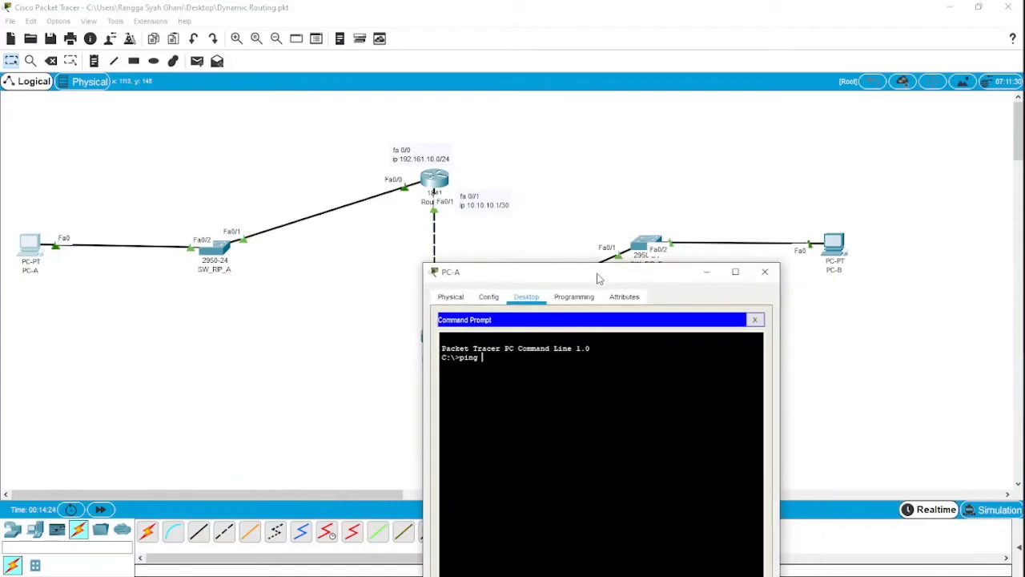
text(192)
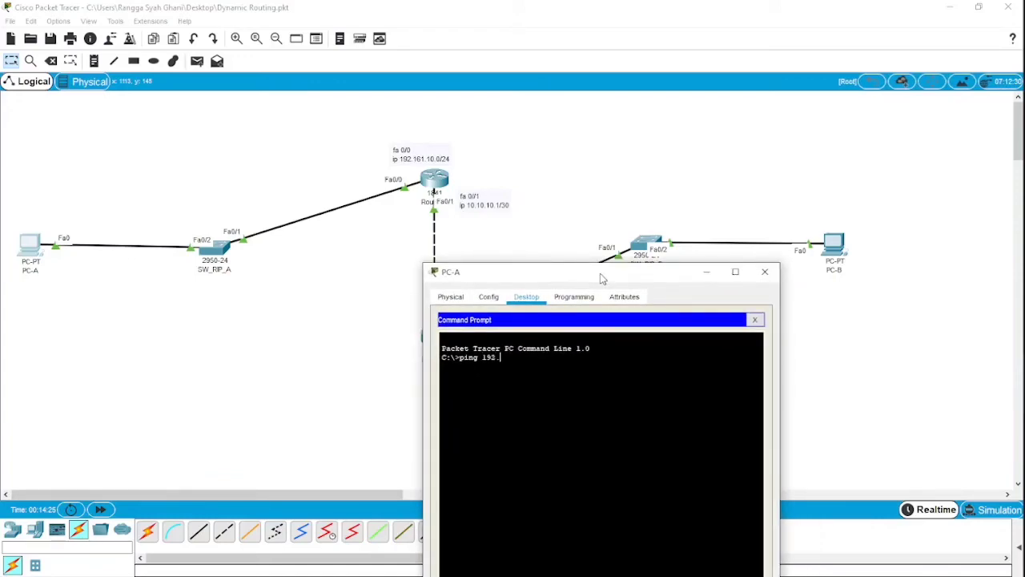
text(.161.20.2)
key(Return)
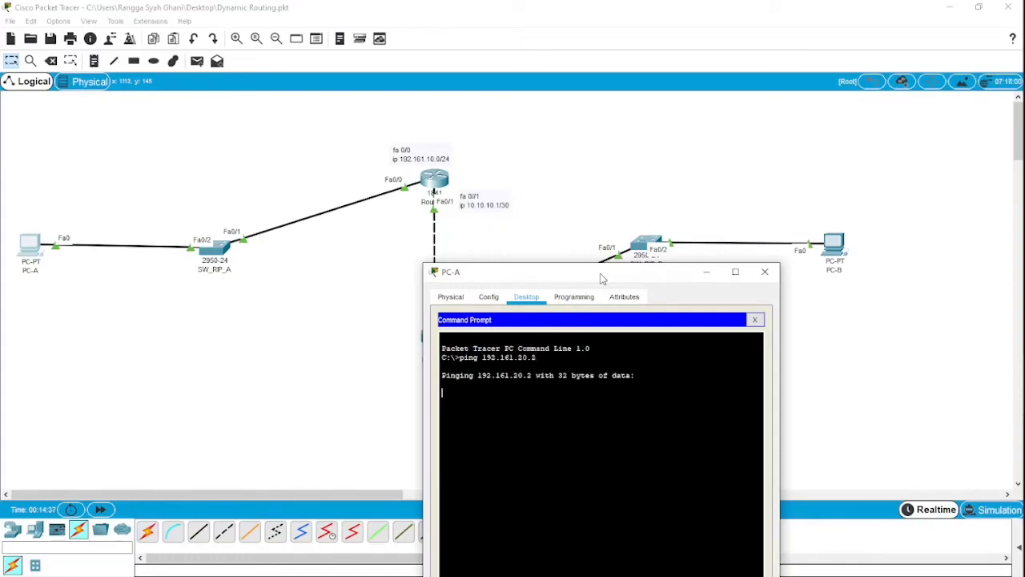
drag(602, 278, 702, 235)
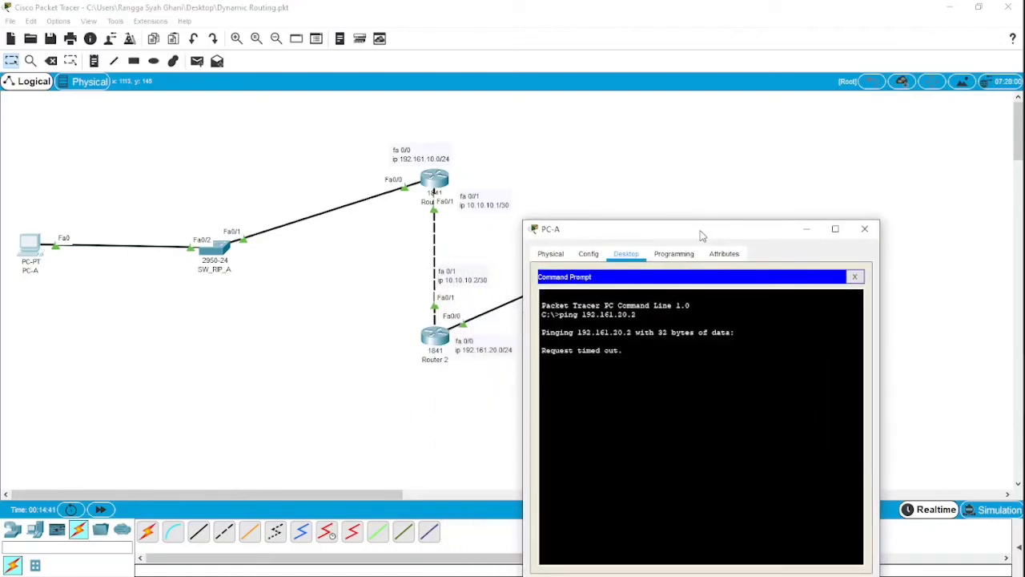
drag(702, 235, 714, 242)
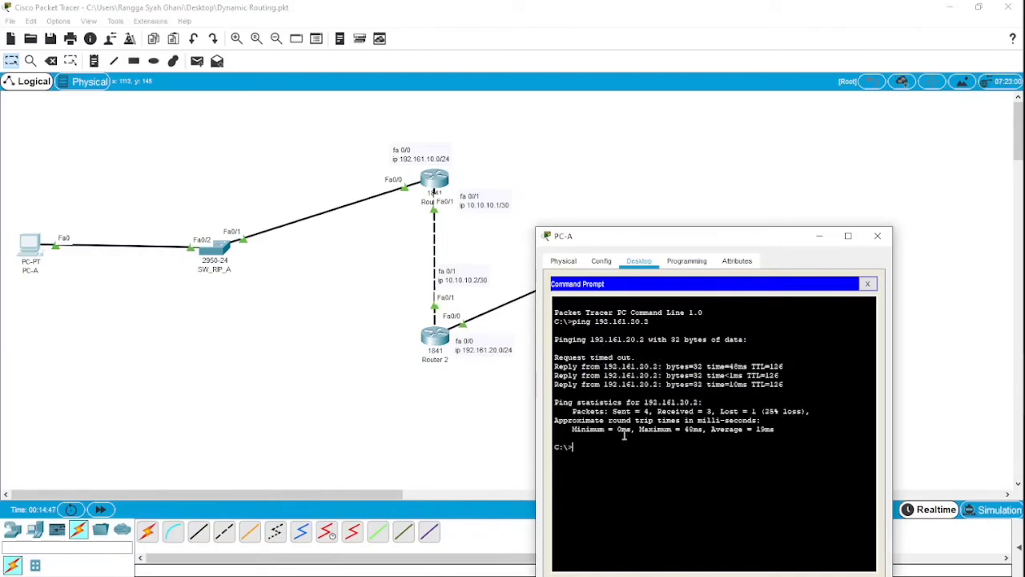
- Repeat the ping to 192.161.20.2 from PC-A, read the complete statistics, and minimize PC-A's window
key(Up)
key(Return)
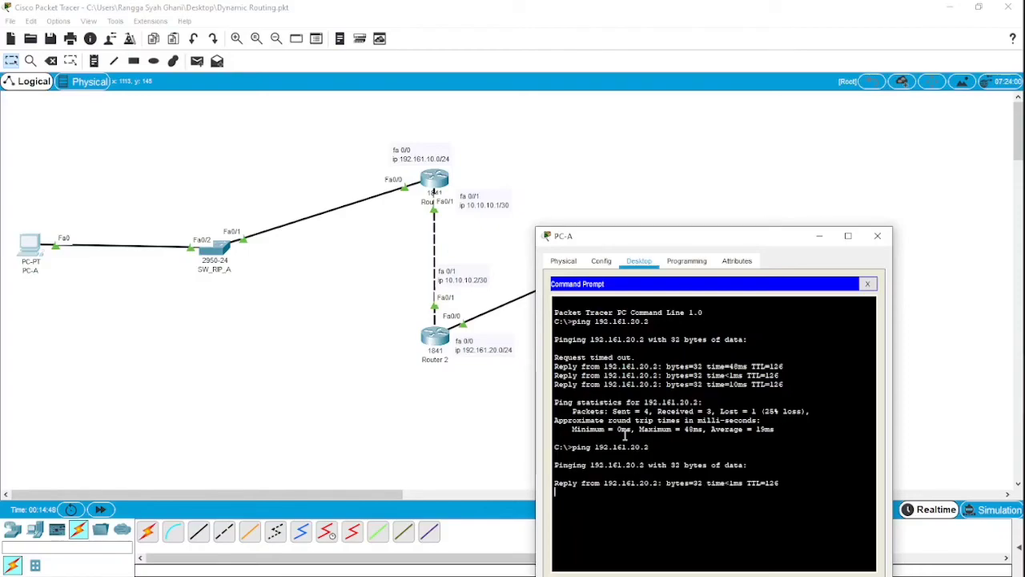
drag(706, 234, 701, 88)
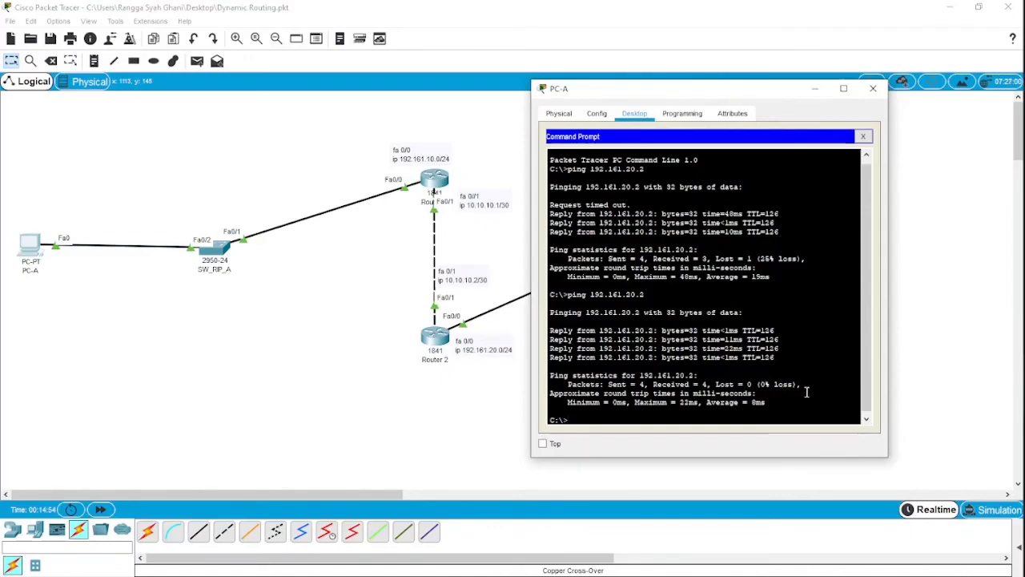
click(814, 89)
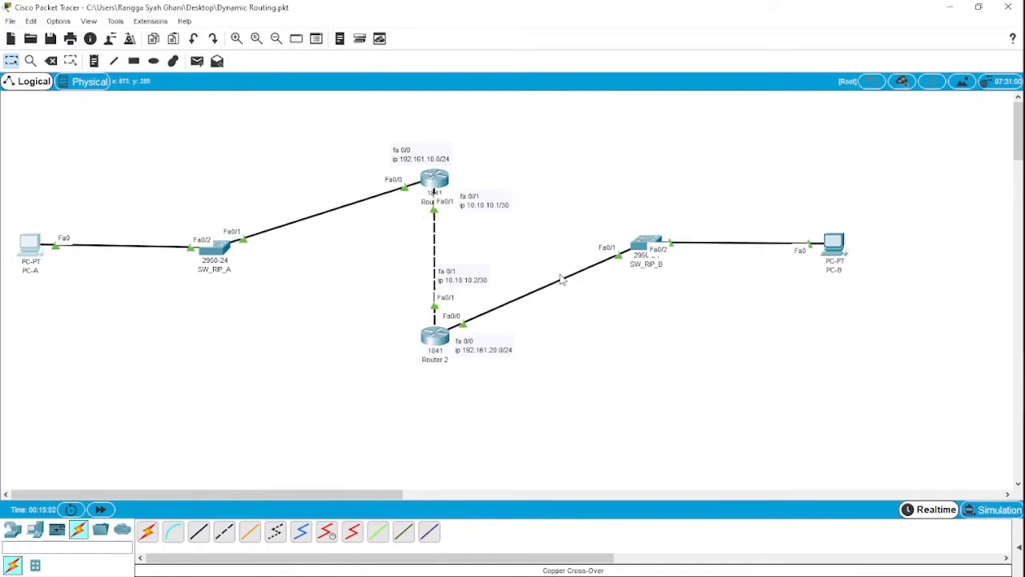
- Check PC-B's IP configuration and open its Command Prompt
click(834, 248)
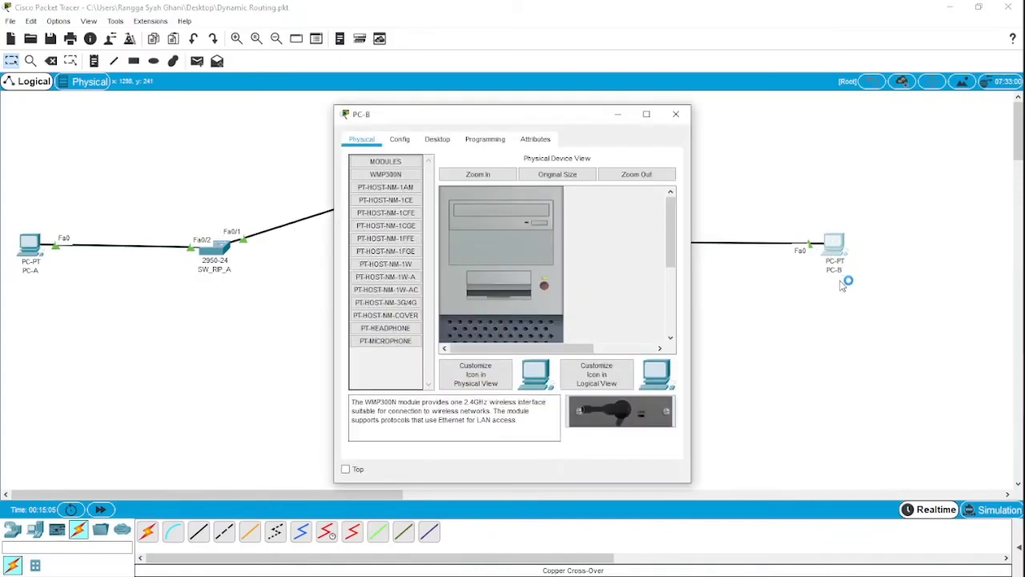
click(439, 139)
click(387, 192)
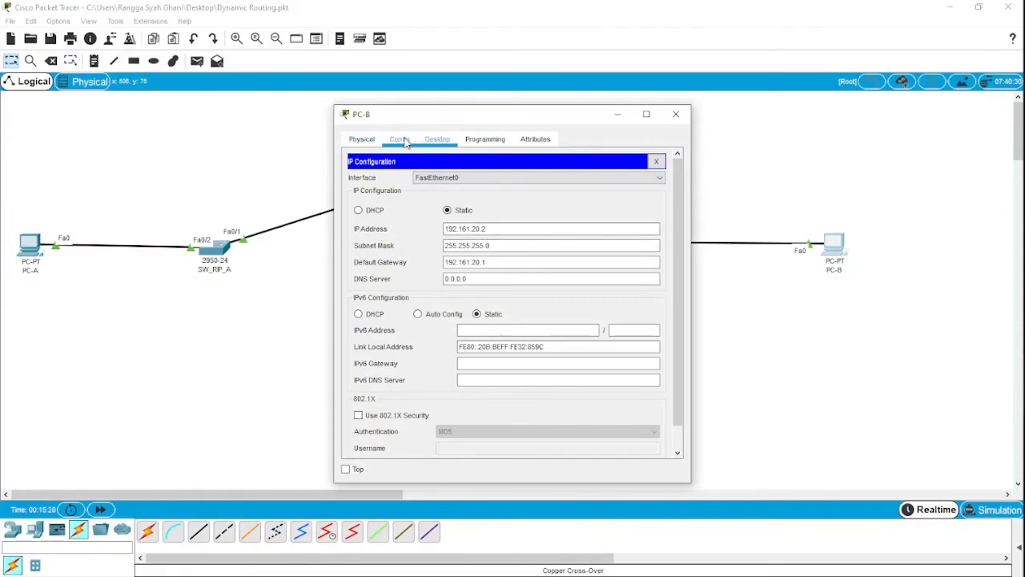
click(656, 161)
click(603, 180)
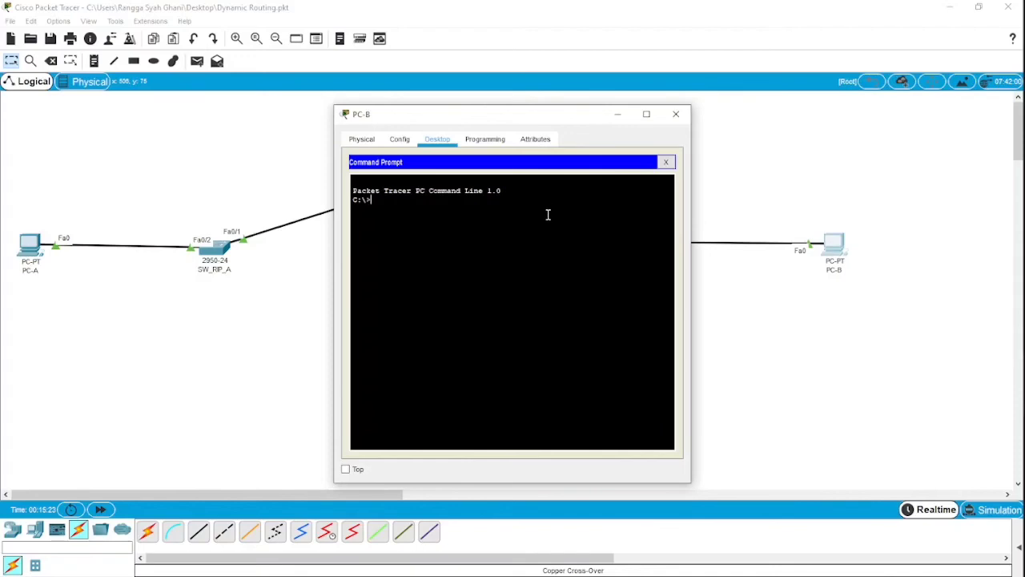
- Ping PC-A at 192.161.10.2 from PC-B's Command Prompt, and minimize PC-B's window after reading the replies
text(ping 192.168.10.2)
key(Return)
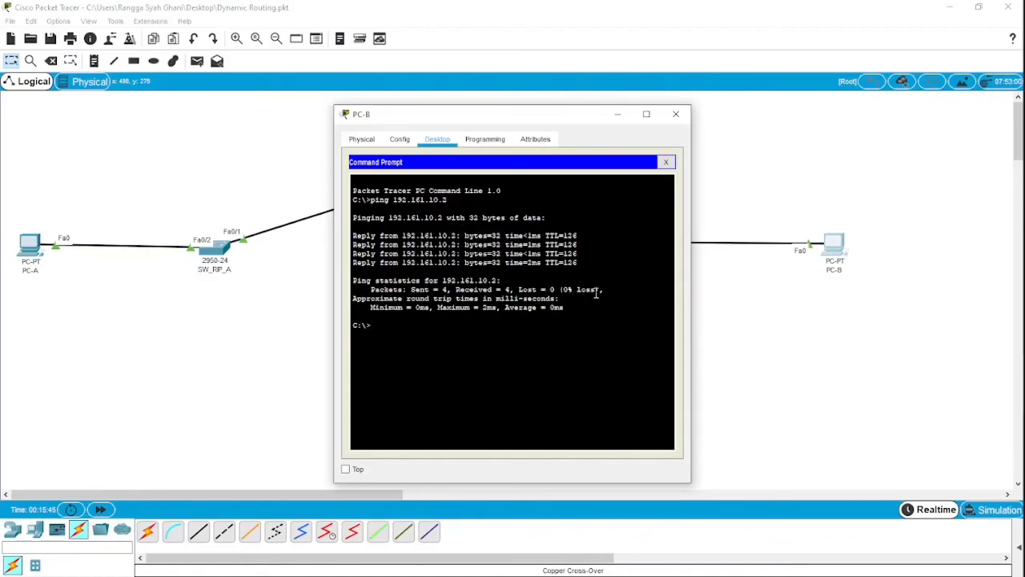
click(619, 117)
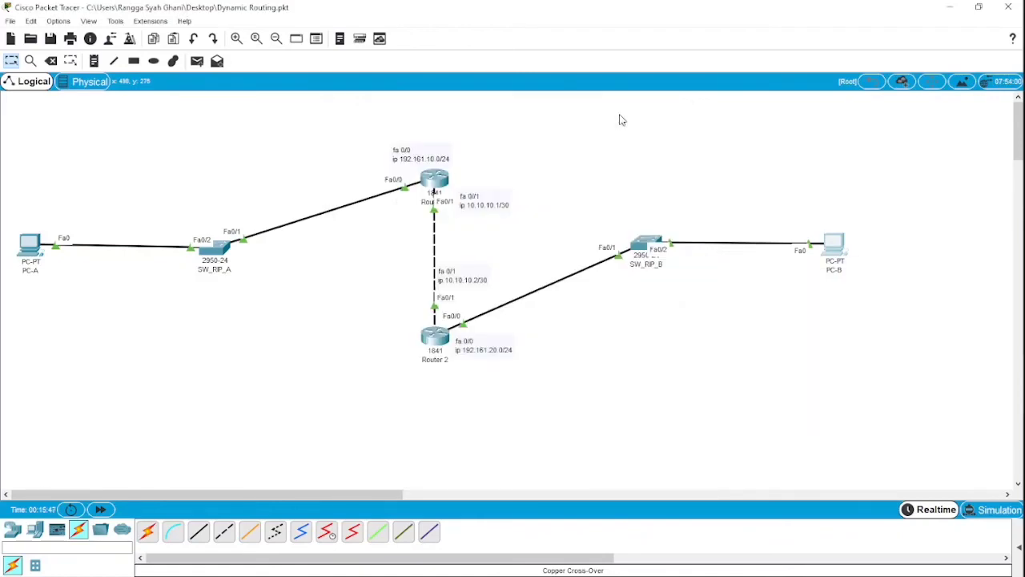